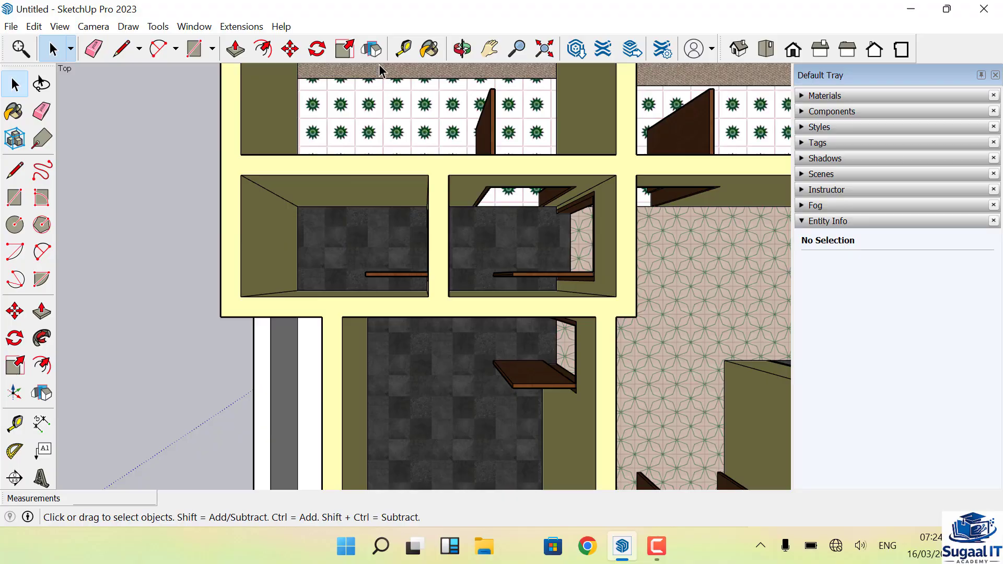
- Place a horizontal guide 2.15 m above the floor on the doorway wall of the small dark-tiled room
click(462, 49)
mouse_move(376, 235)
mouse_down()
mouse_move(472, 203)
mouse_move(358, 193)
mouse_move(280, 259)
mouse_move(468, 265)
mouse_move(593, 231)
mouse_up()
scroll(368, 257, up, 4)
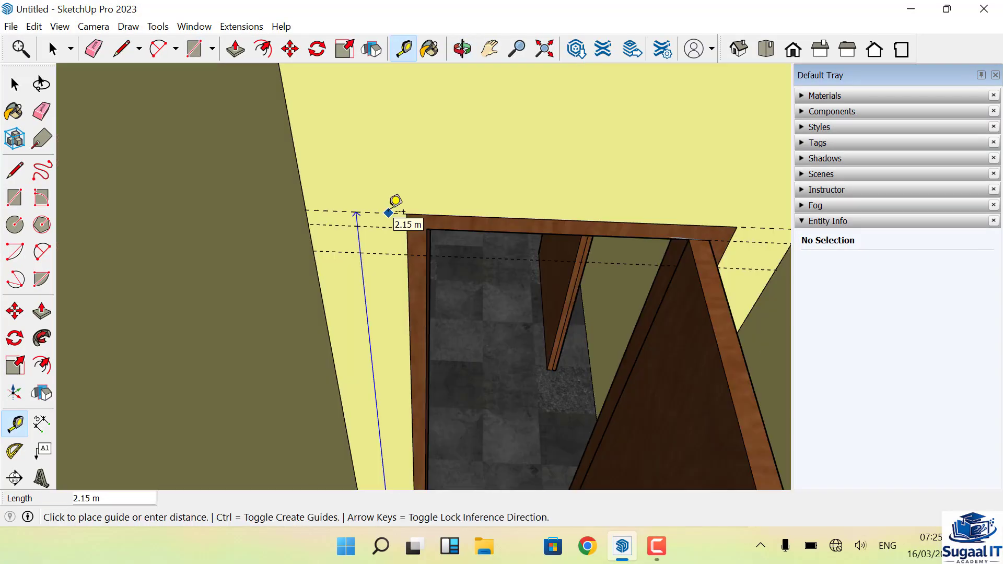
key(Up)
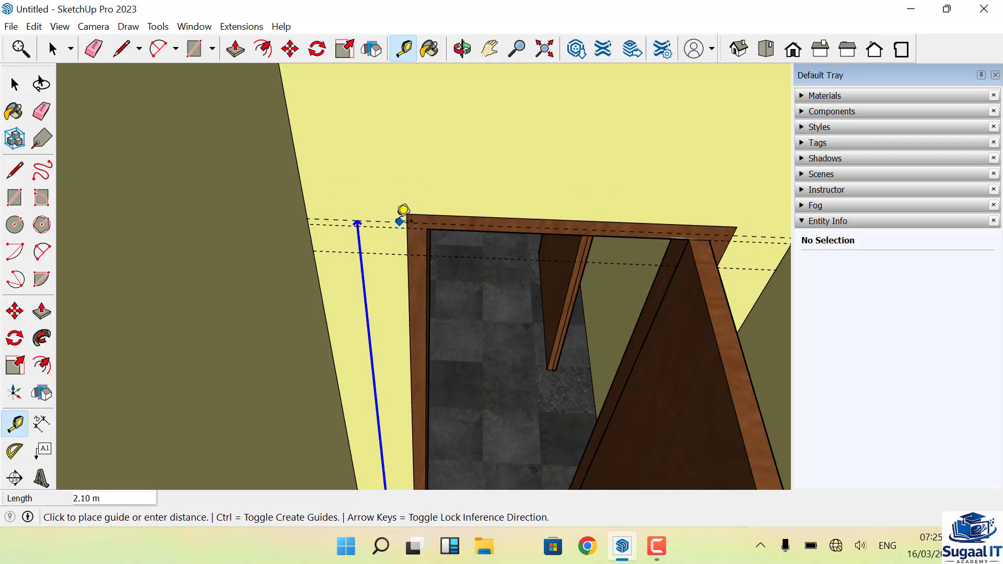
click(396, 212)
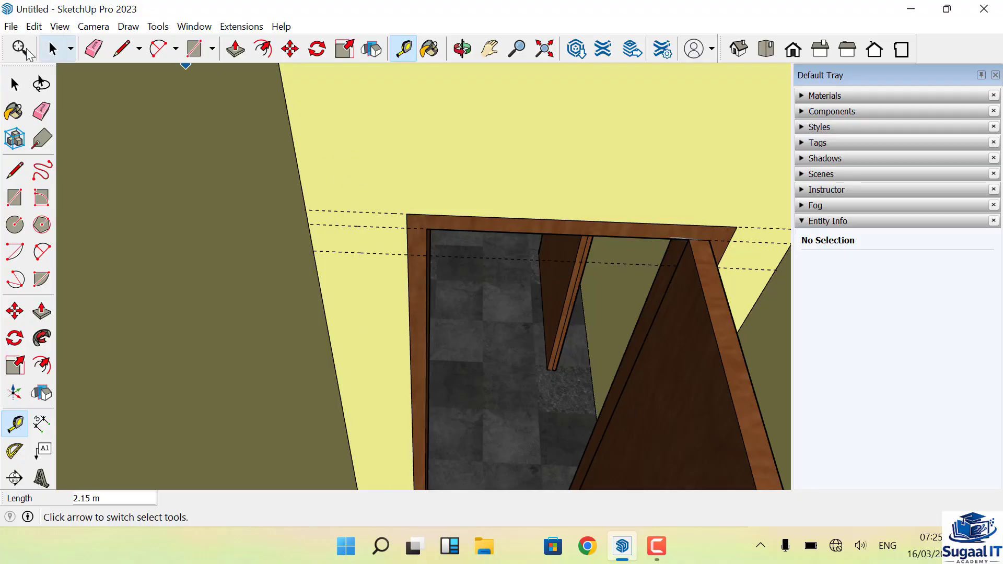
- Erase the two extra guides below the 2.15 m guide on the doorway wall
click(94, 48)
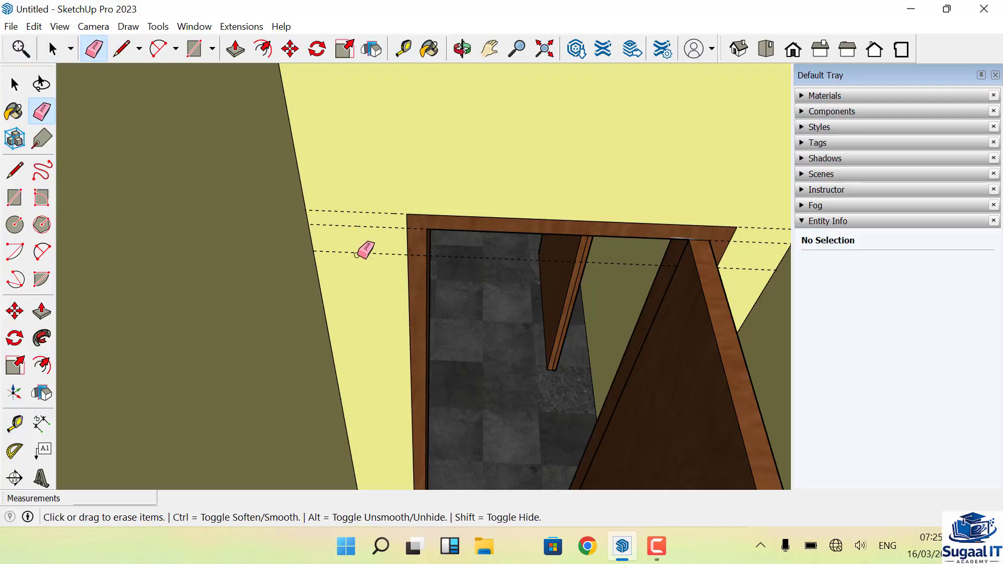
mouse_move(356, 255)
mouse_down()
mouse_move(358, 226)
mouse_move(291, 123)
mouse_up()
scroll(285, 103, down, 5)
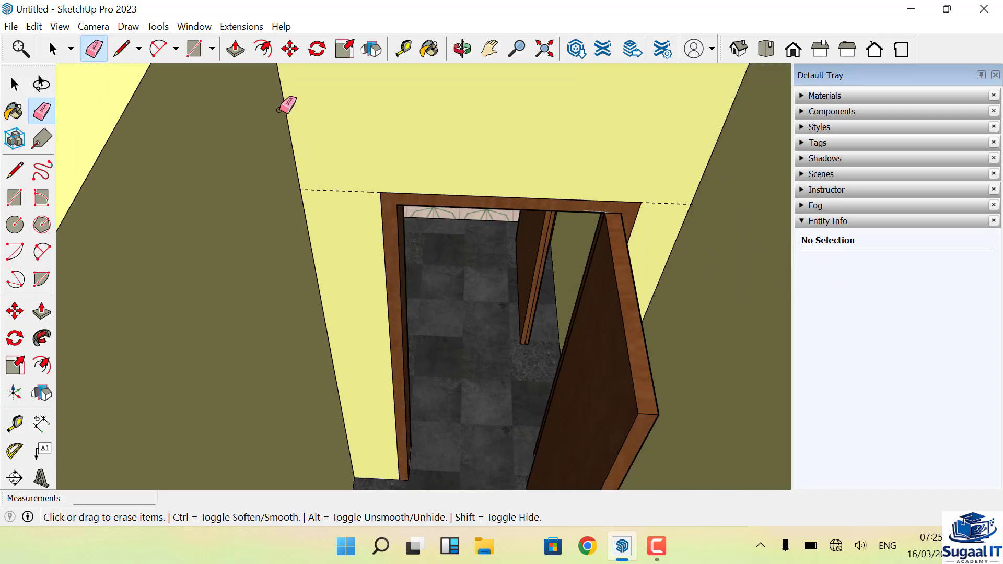
- Place a horizontal guide 2.15 m above the floor on the long wall beside the open door
click(461, 49)
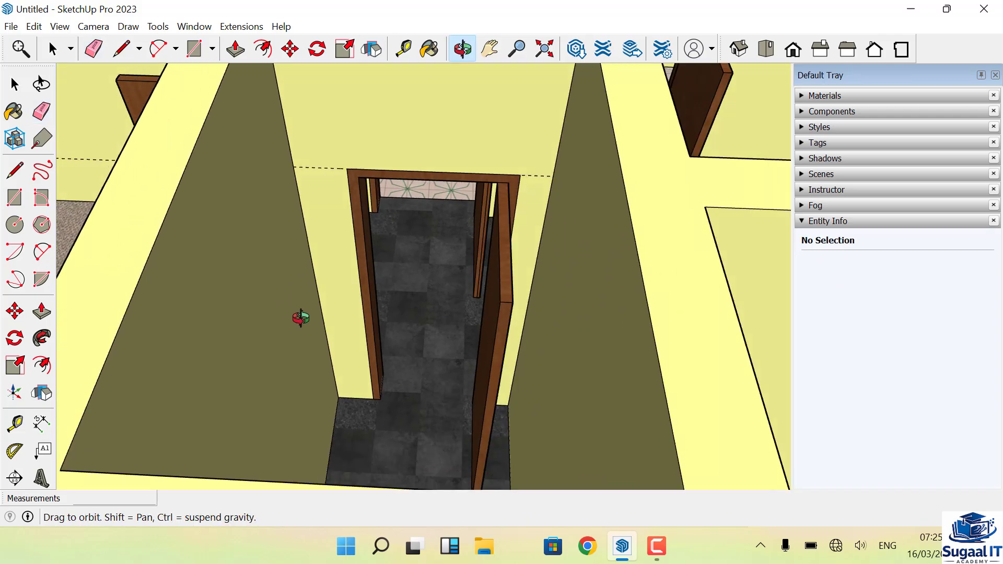
drag(298, 315, 479, 313)
scroll(169, 285, down, 4)
scroll(479, 313, up, 6)
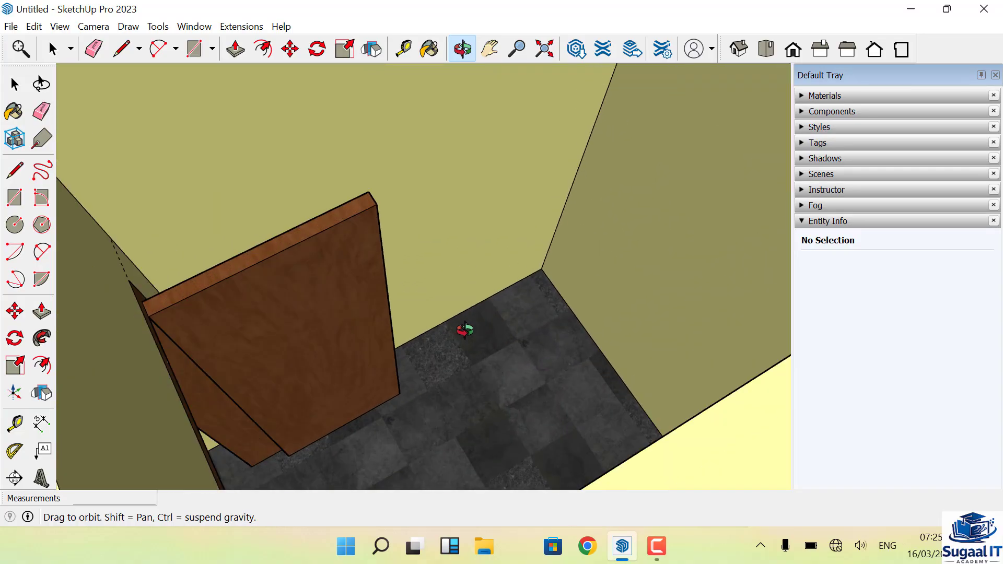
click(403, 49)
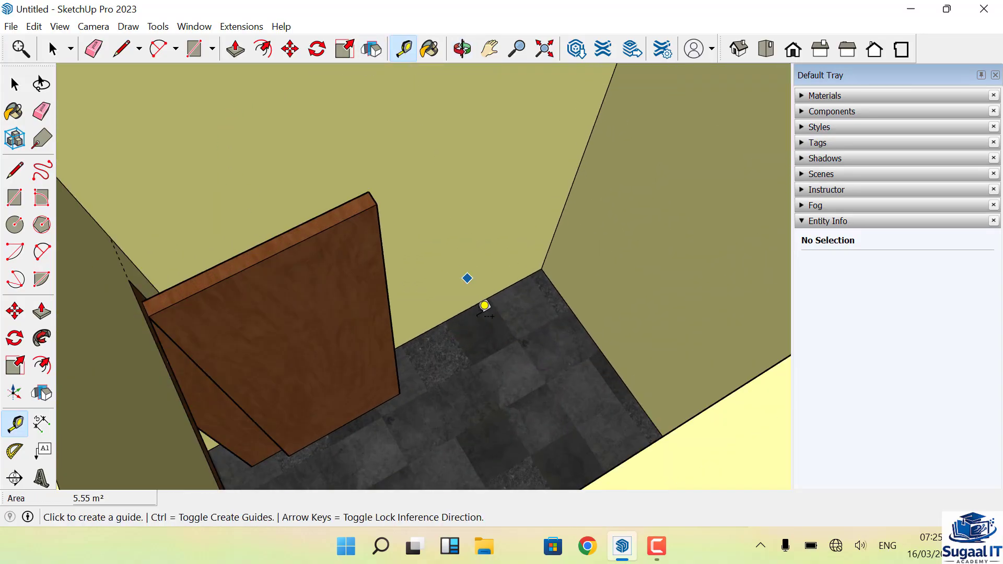
click(462, 309)
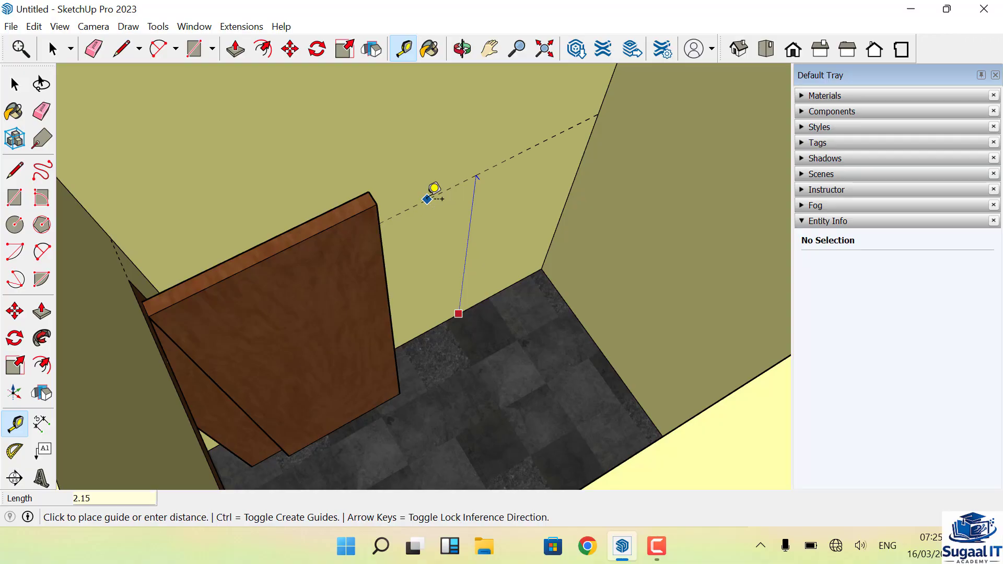
key(Escape)
scroll(438, 190, down, 5)
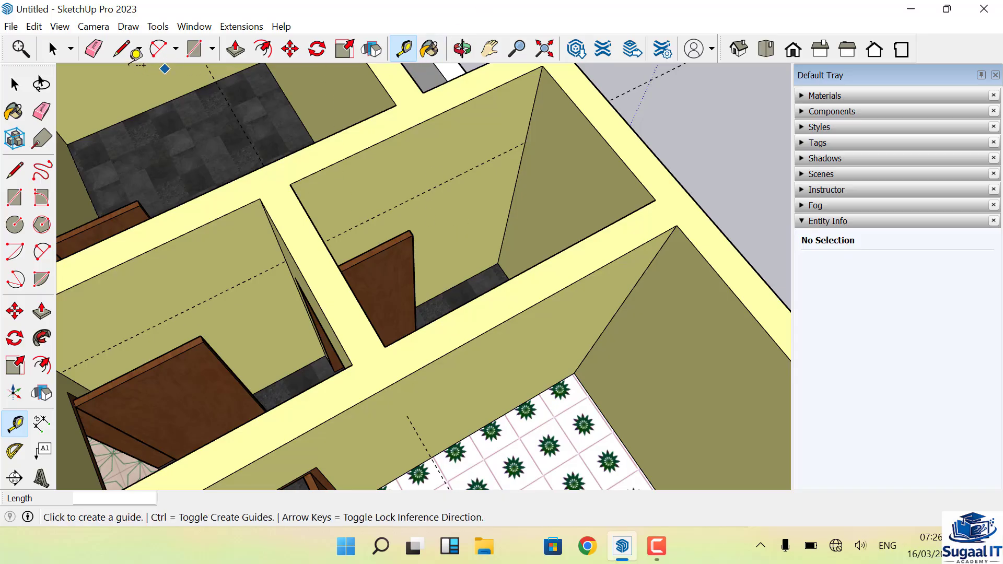
- Place a horizontal guide 2.15 m above the floor on the short wall opposite the doorway
click(121, 48)
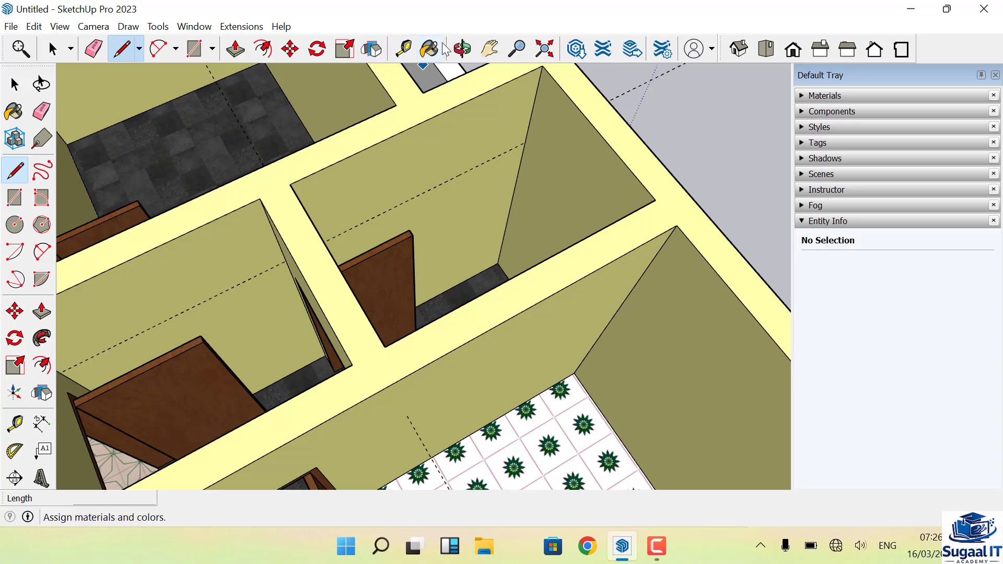
click(462, 48)
drag(327, 331, 664, 348)
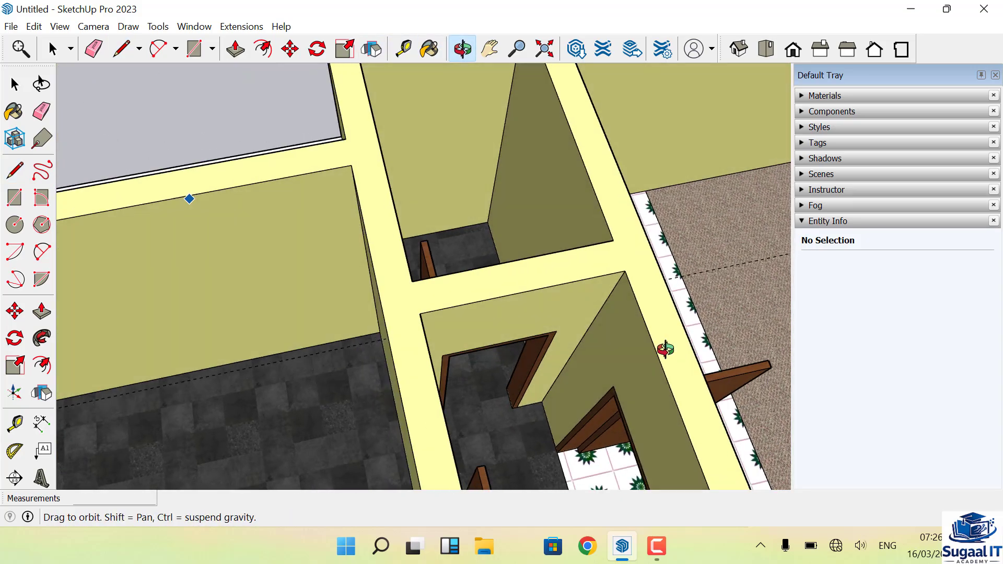
scroll(479, 140, up, 3)
drag(433, 294, 376, 215)
scroll(376, 215, up, 1)
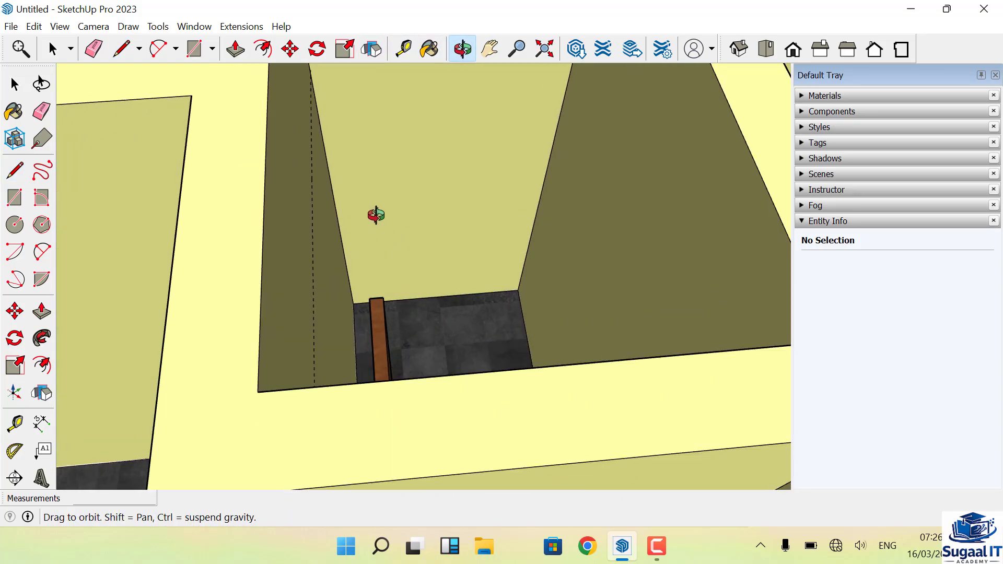
key(t)
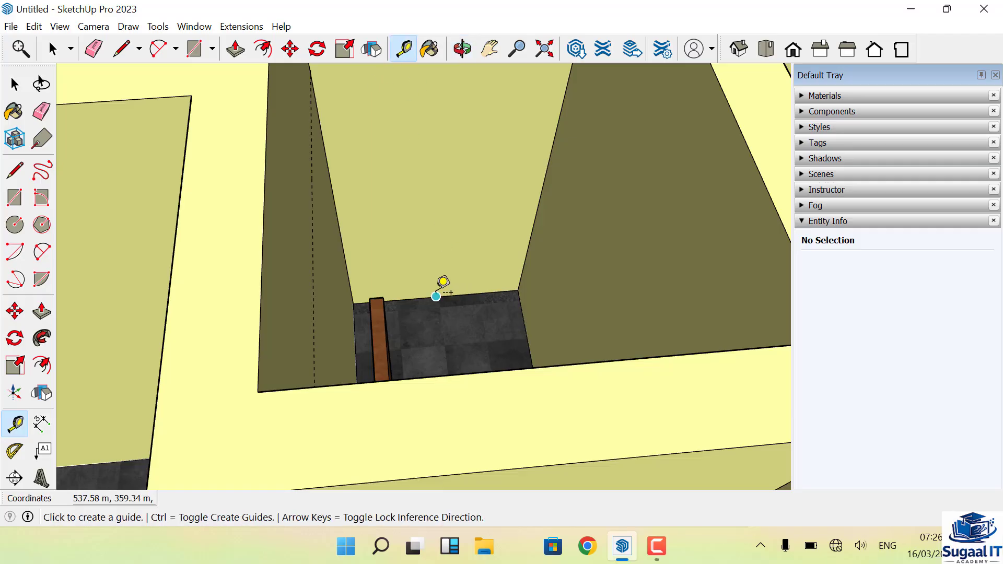
click(436, 296)
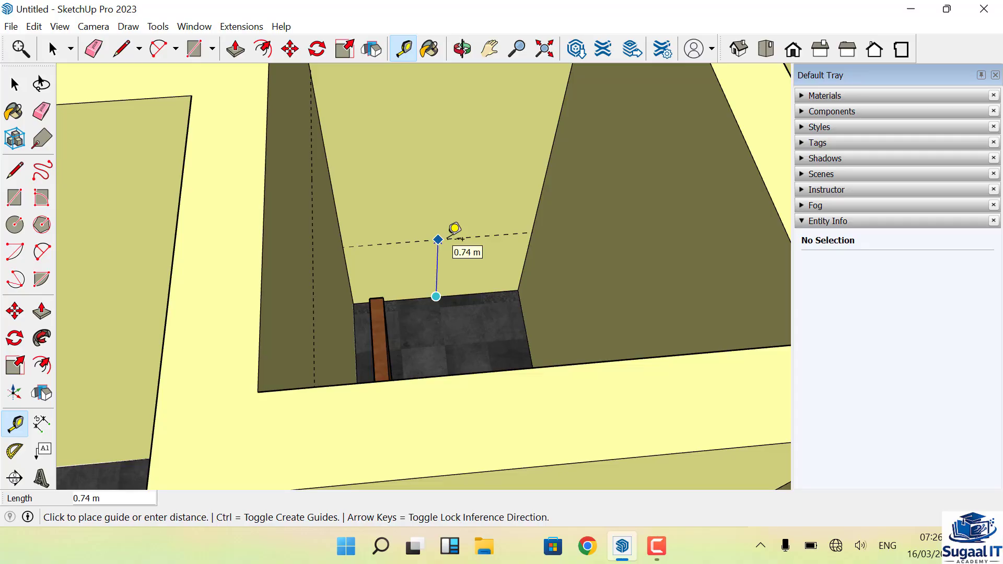
text(2.15)
key(Return)
scroll(428, 239, down, 2)
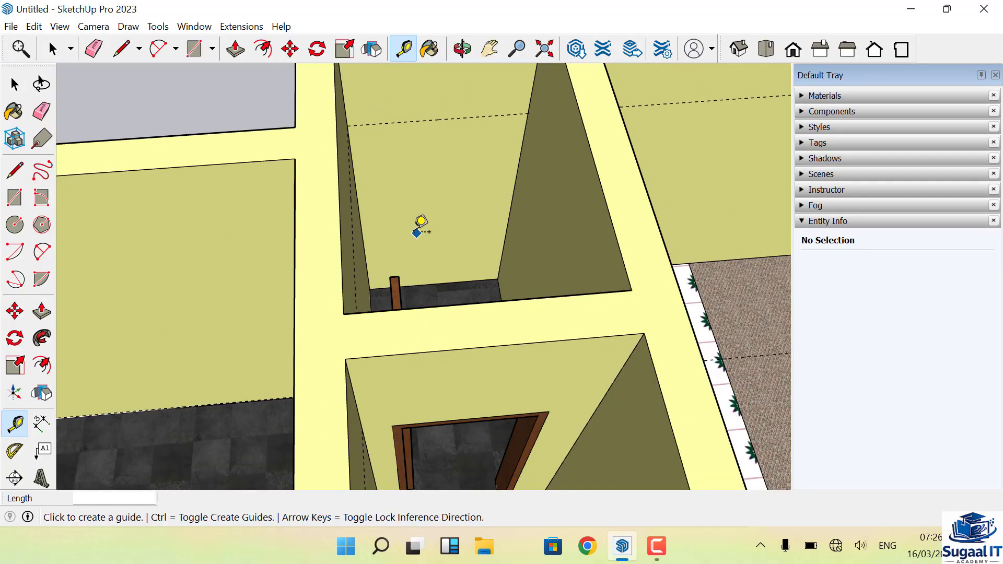
- Place a horizontal guide 2.15 m above the floor on the room's remaining long wall
click(459, 55)
drag(394, 169, 414, 212)
scroll(414, 209, up, 3)
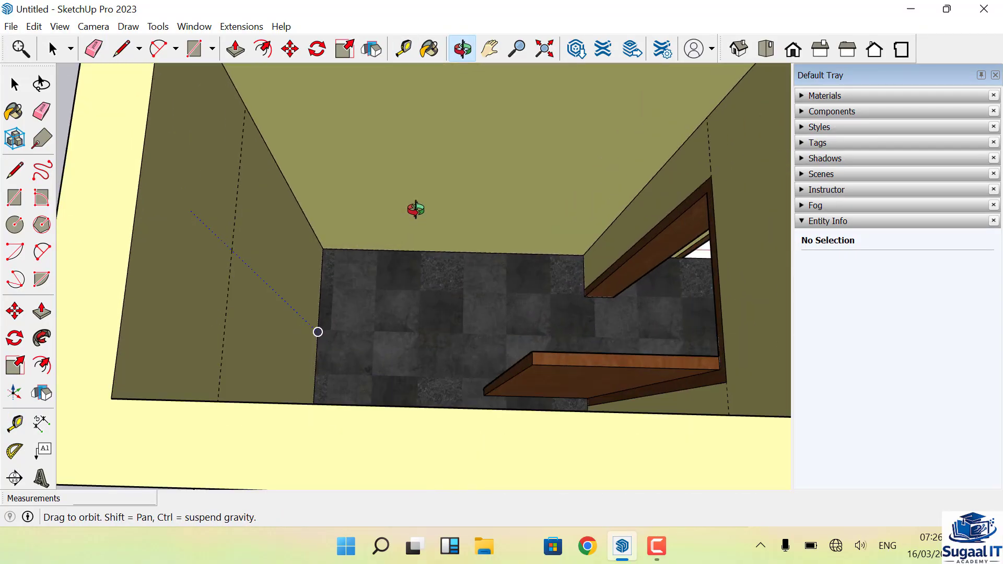
click(403, 48)
click(453, 251)
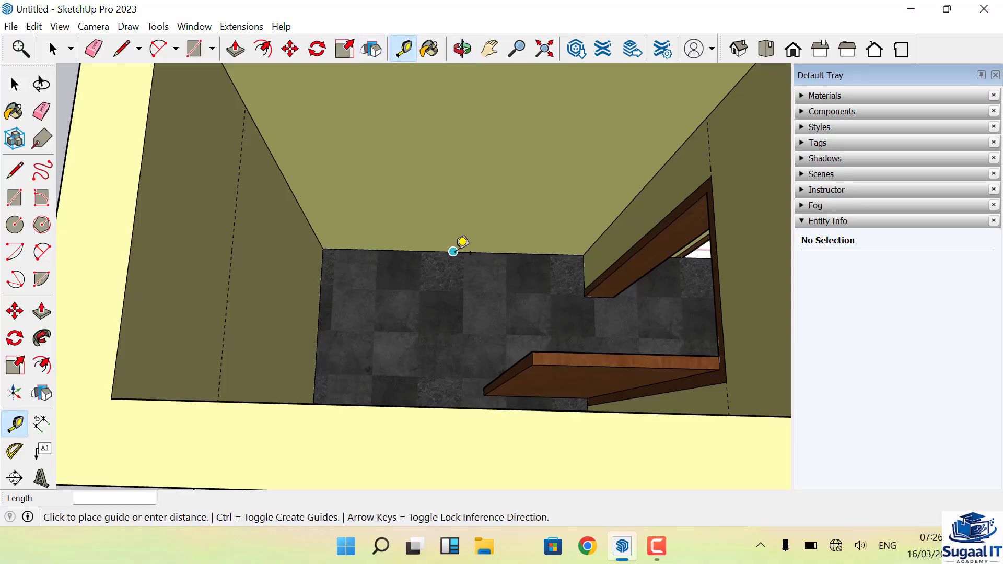
text(2.15)
key(Return)
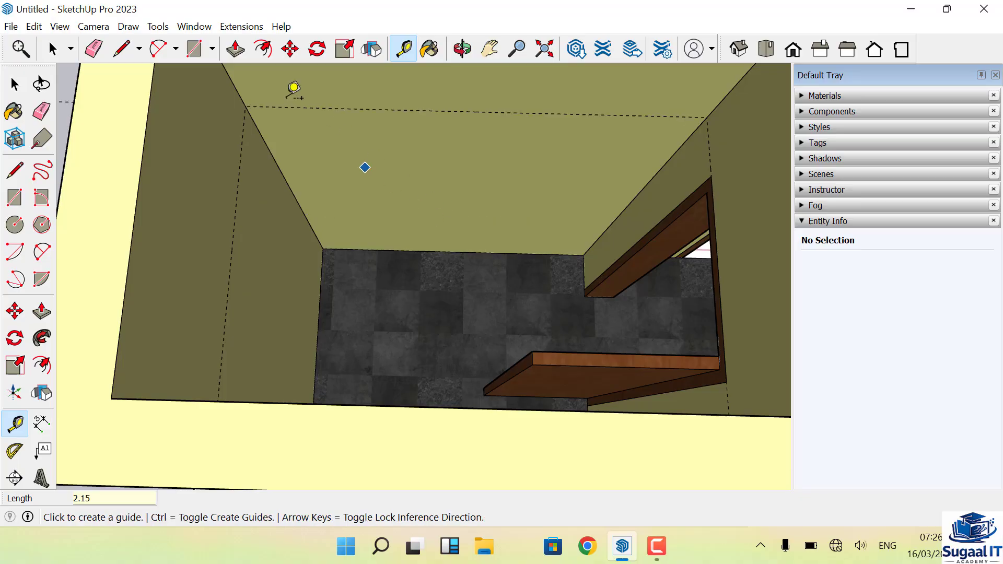
- Draw a line about 1.85 m long over the guide on this long wall, from corner to corner
click(121, 48)
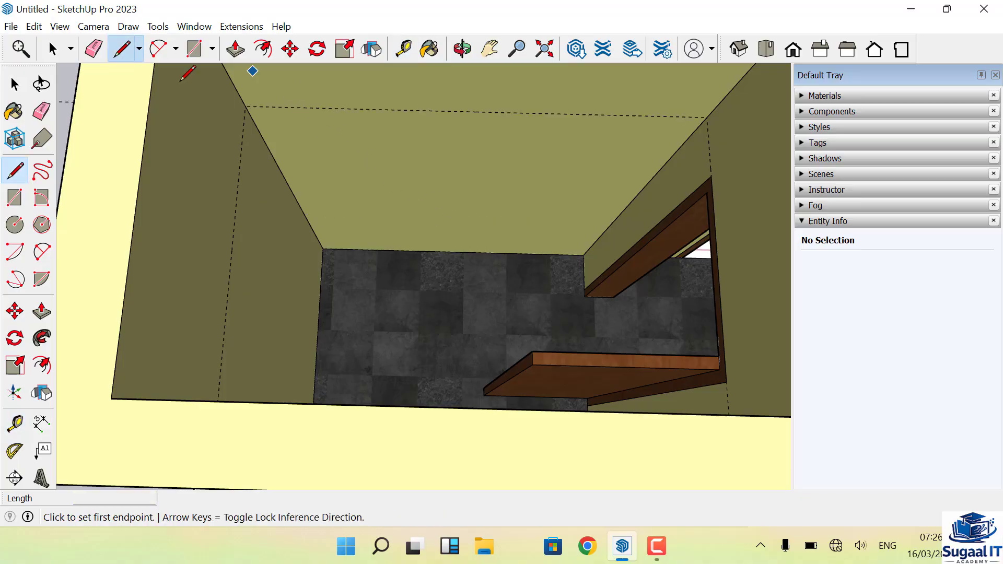
click(706, 117)
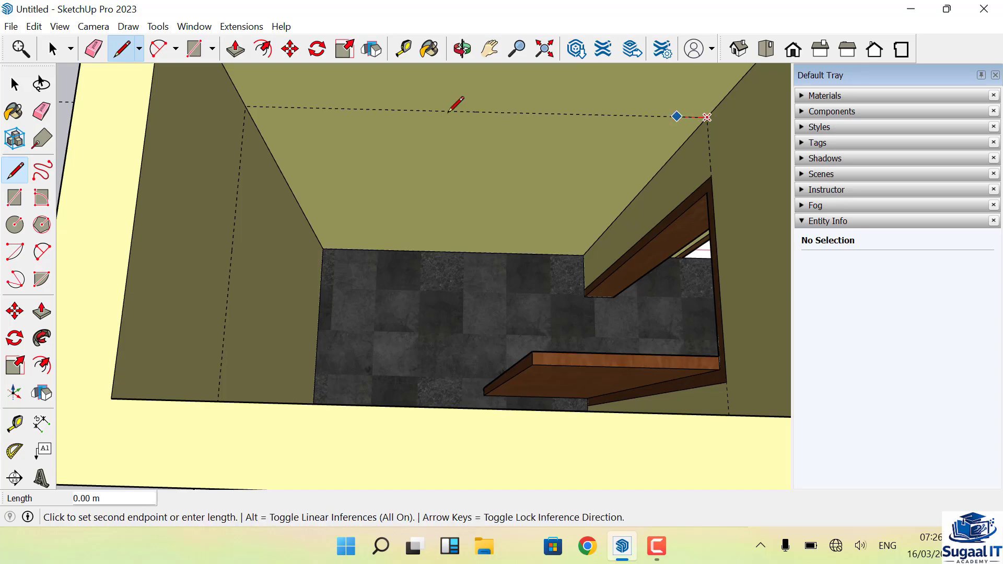
click(245, 106)
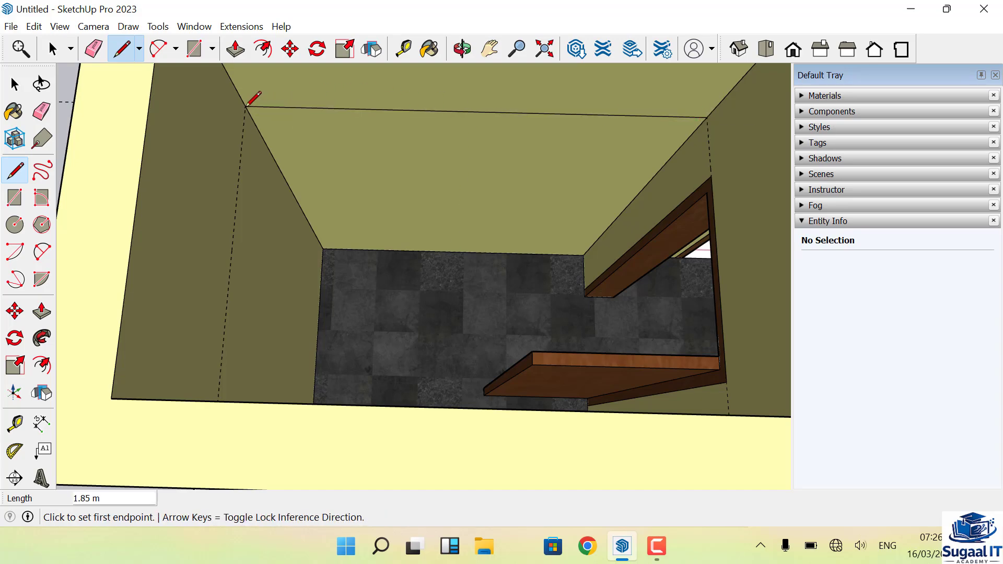
- Draw a line about 1.20 m long over the guide on the short wall opposite the doorway, between its corners
click(461, 49)
drag(416, 127, 177, 257)
drag(338, 290, 269, 177)
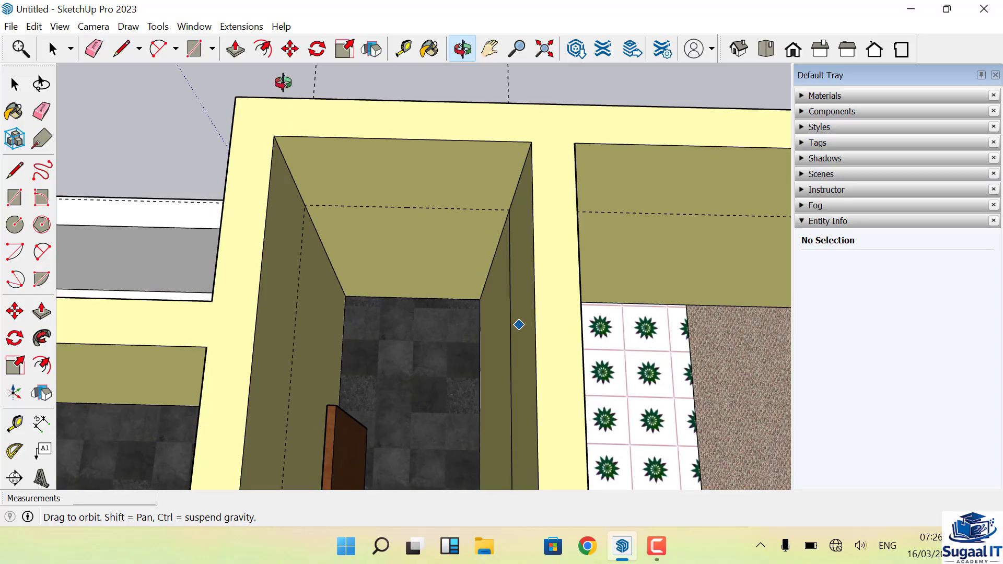
click(122, 49)
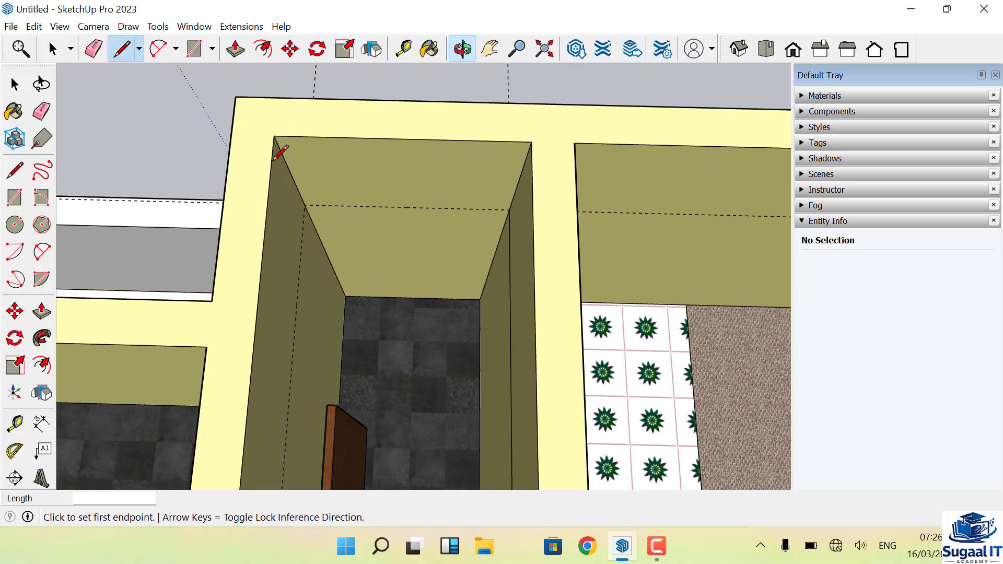
scroll(284, 198, up, 5)
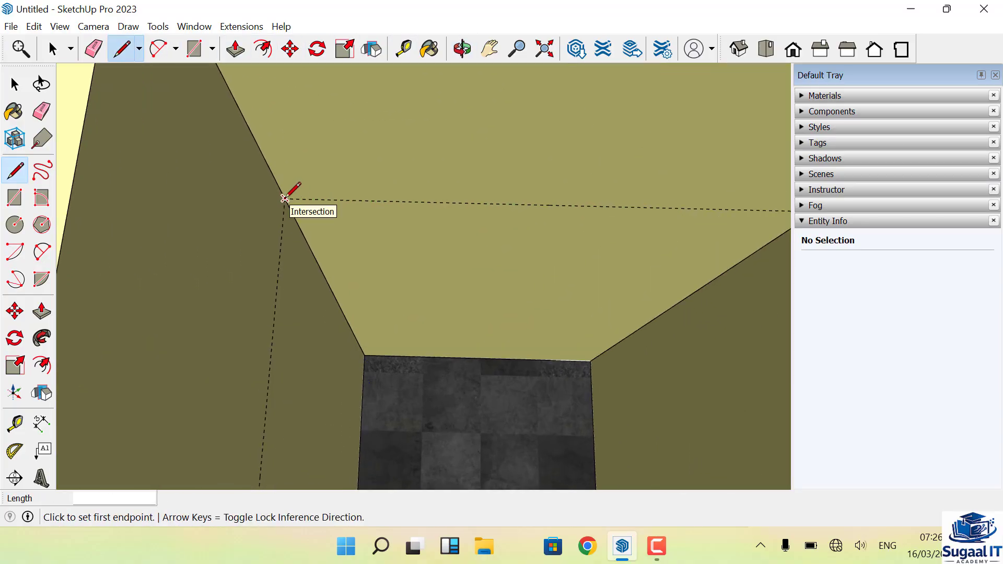
click(285, 199)
scroll(235, 188, down, 2)
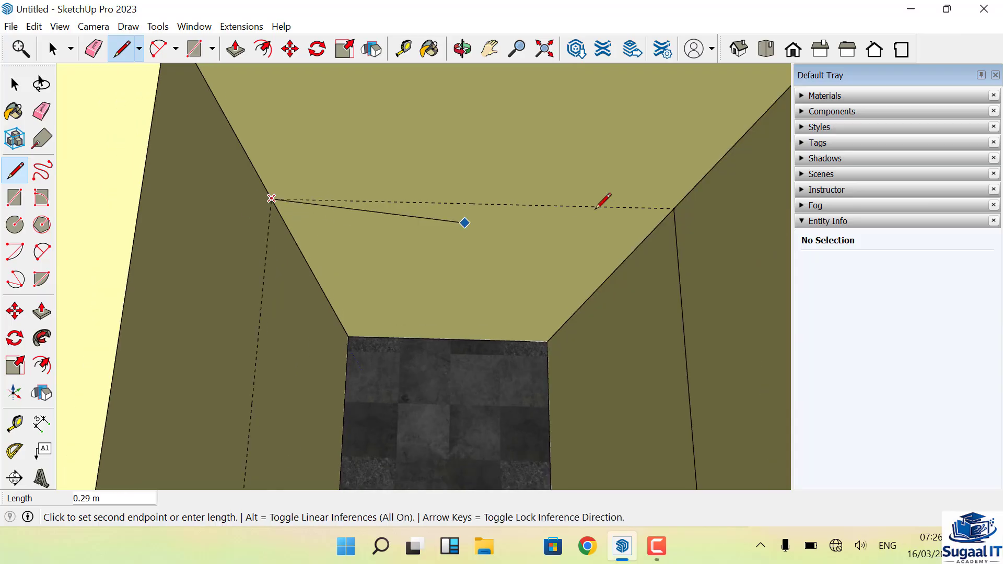
click(674, 209)
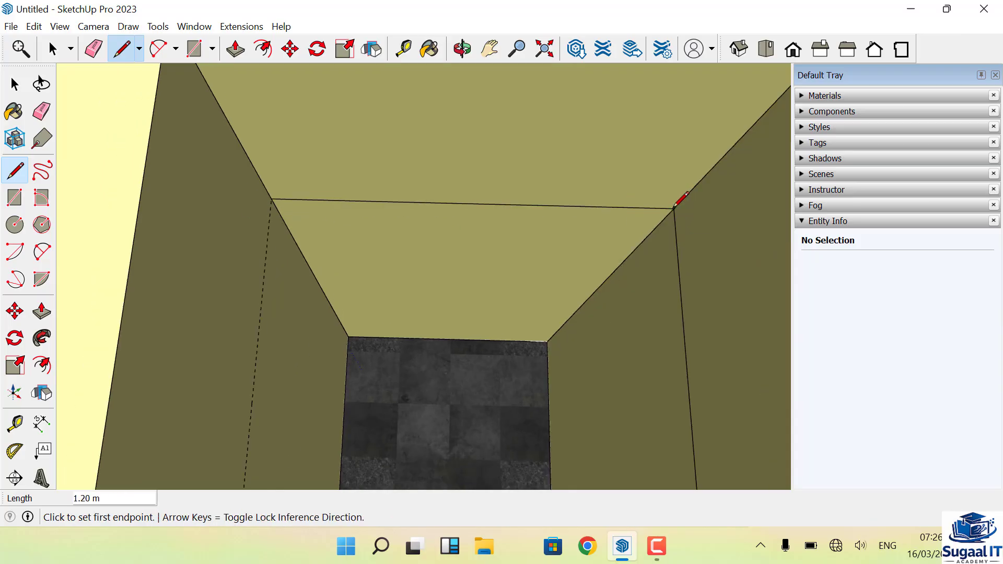
- Draw a line about 1.85 m long over the guide on the long wall beside the open door
click(271, 198)
middle_drag(264, 116, 411, 136)
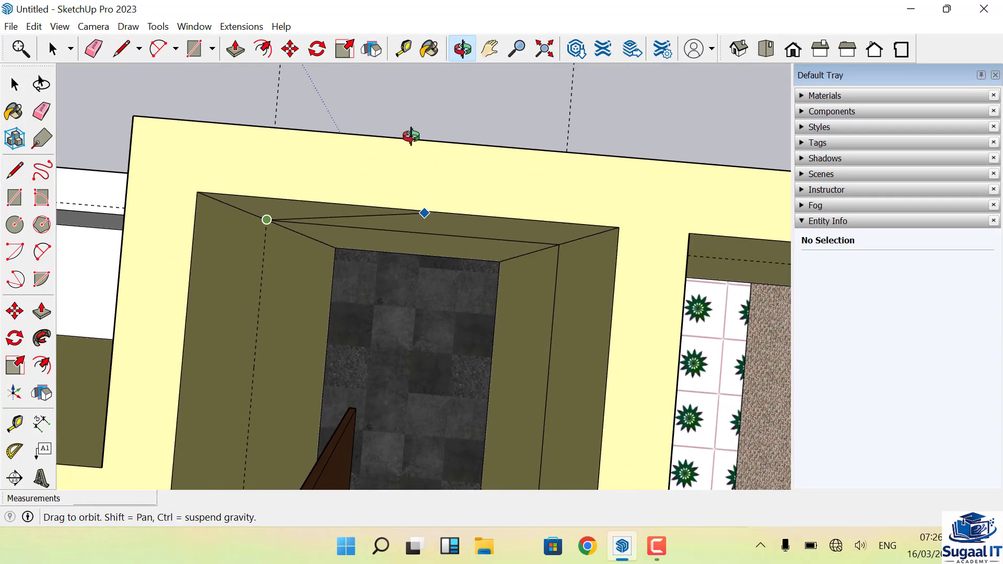
middle_drag(543, 326, 378, 189)
scroll(378, 189, up, 3)
click(122, 48)
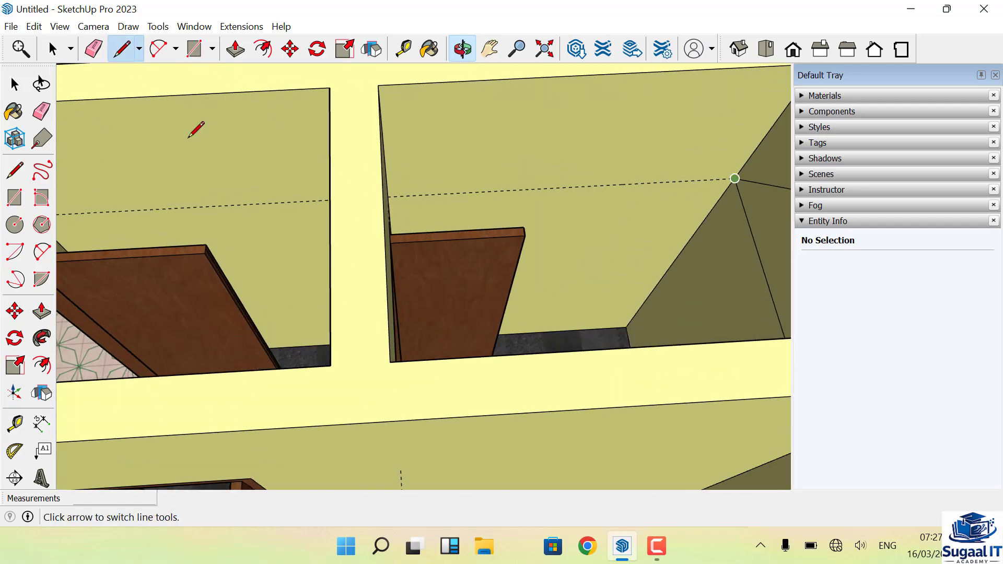
click(735, 179)
scroll(385, 203, up, 1)
scroll(388, 200, up, 3)
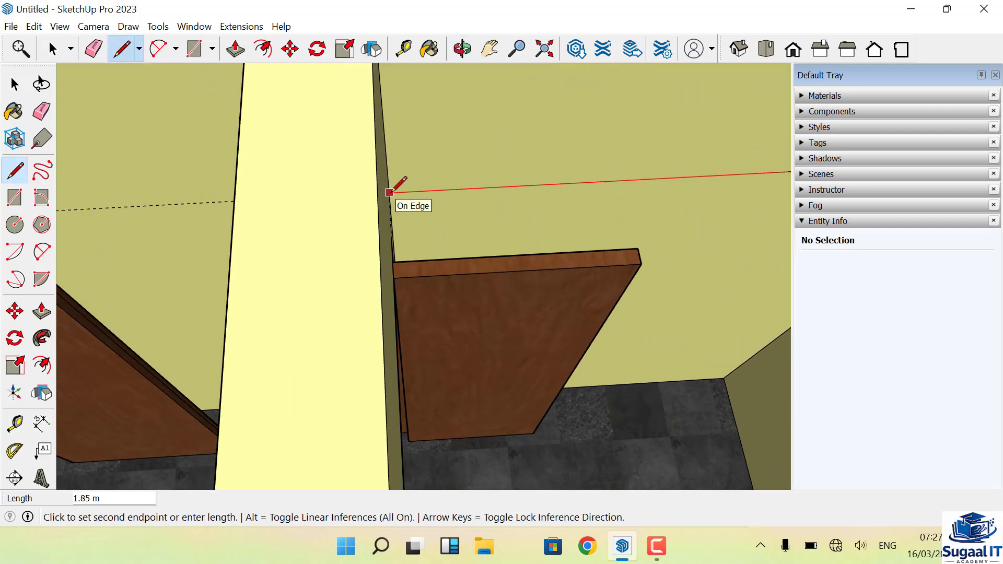
click(389, 193)
- Close the rectangle into a horizontal face with a line about 1.20 m long over the guide above the door
click(462, 50)
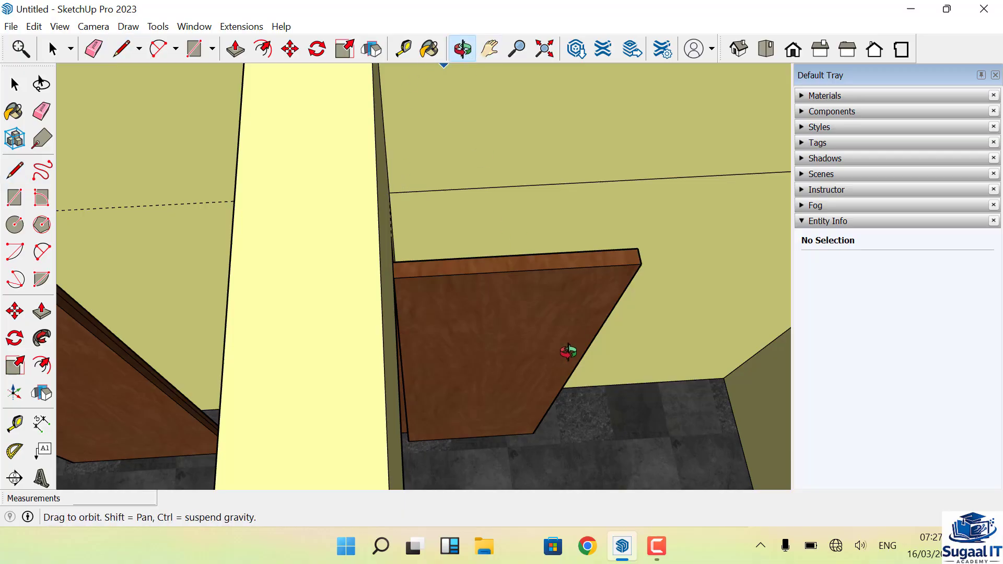
drag(569, 349, 290, 60)
click(123, 48)
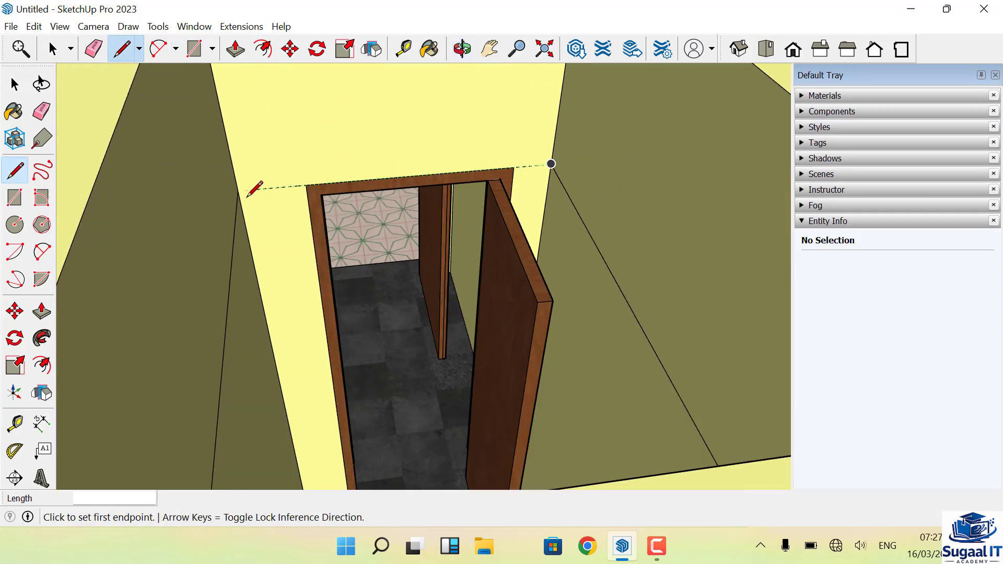
click(238, 190)
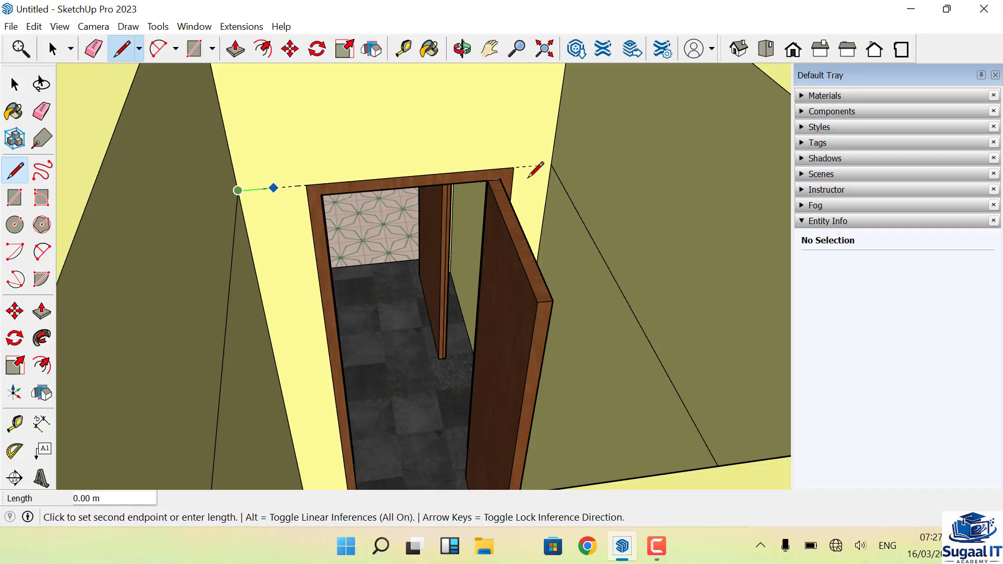
click(551, 164)
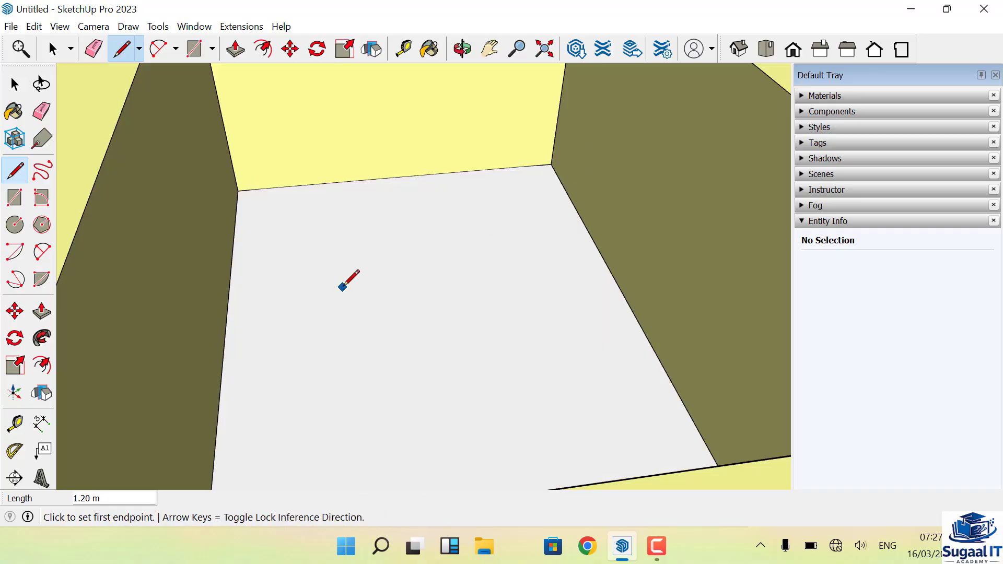
- Delete the horizontal face that closes the small room above the door, keeping its edges on the walls
click(93, 48)
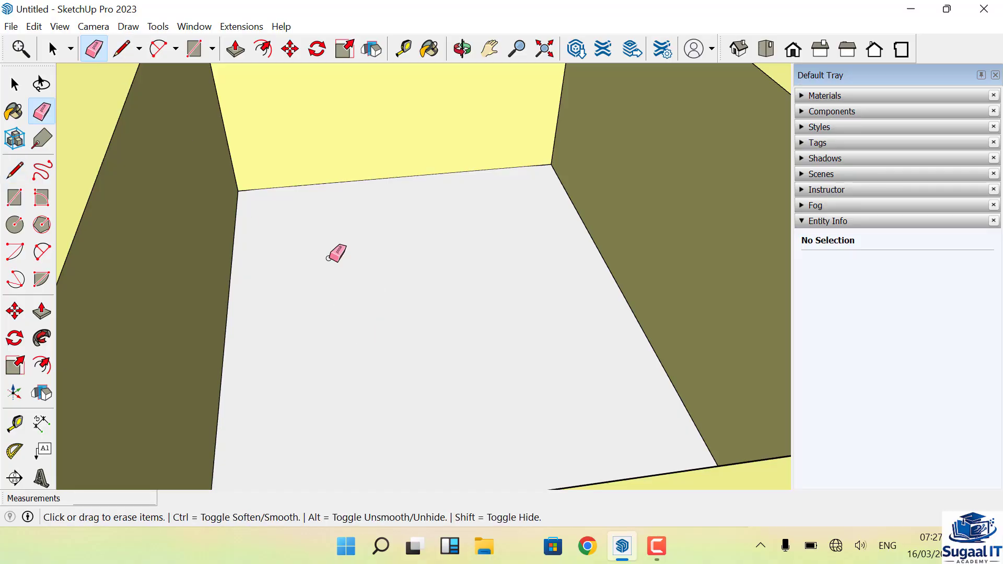
click(46, 55)
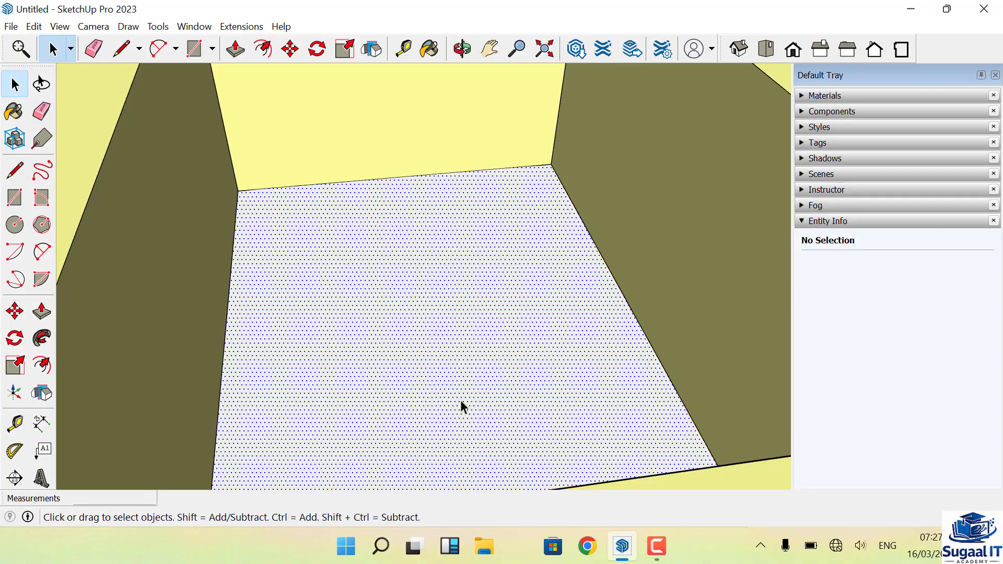
click(460, 400)
key(Delete)
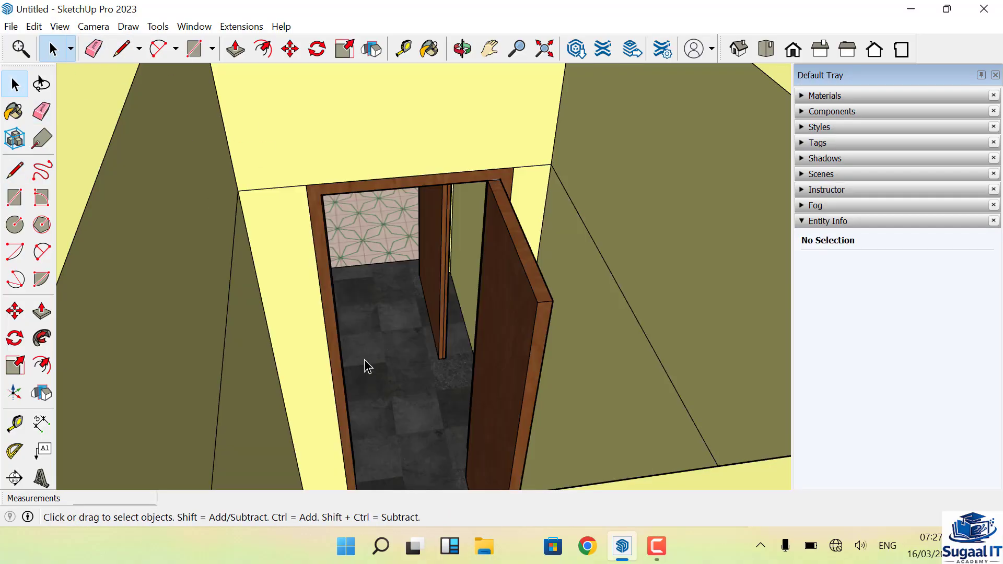
scroll(365, 360, down, 3)
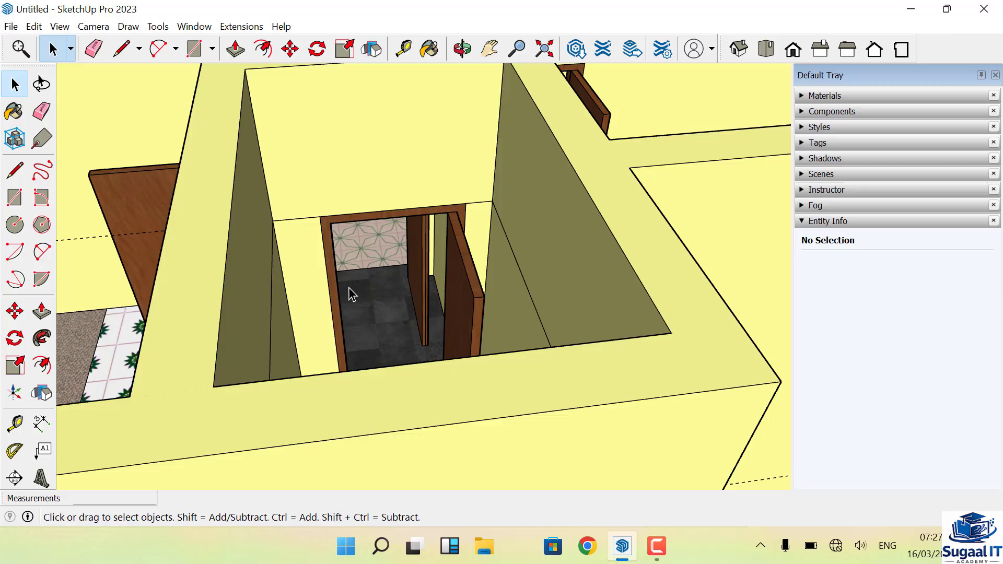
- Paint the lower parts of both long walls and the wall strips on either side of the door with Ornate Tile 01
click(431, 50)
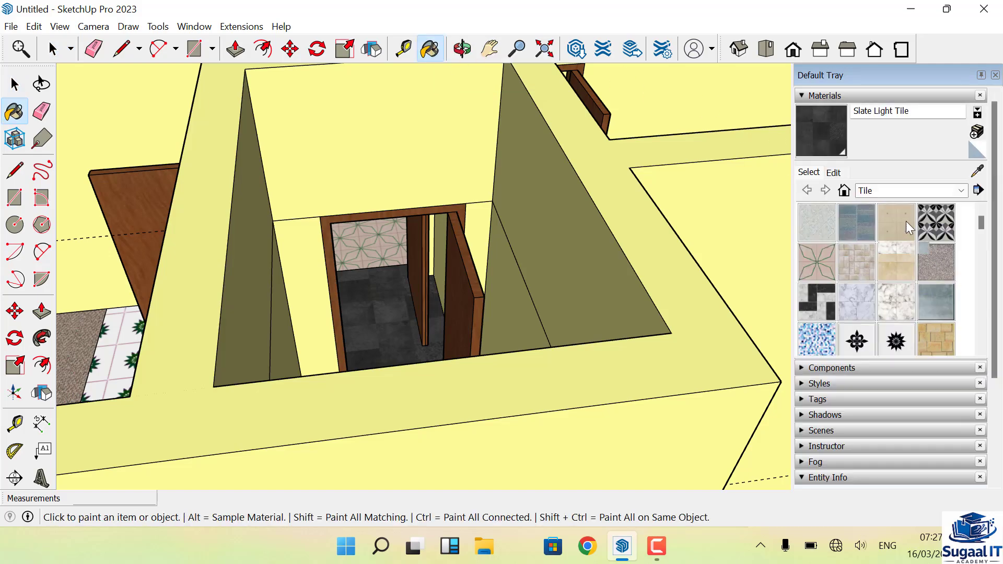
scroll(906, 229, down, 2)
scroll(907, 243, down, 3)
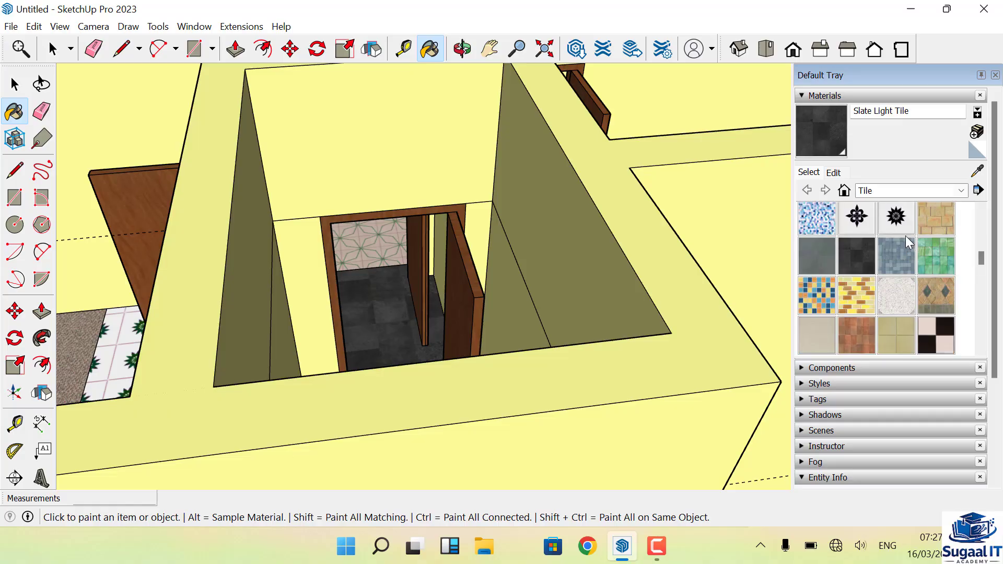
scroll(904, 236, up, 3)
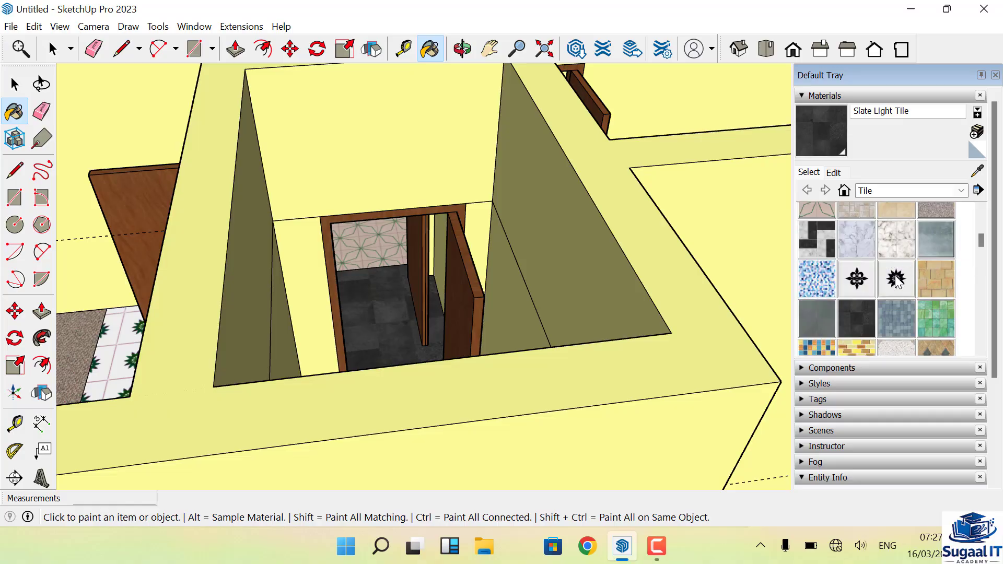
click(856, 280)
click(319, 272)
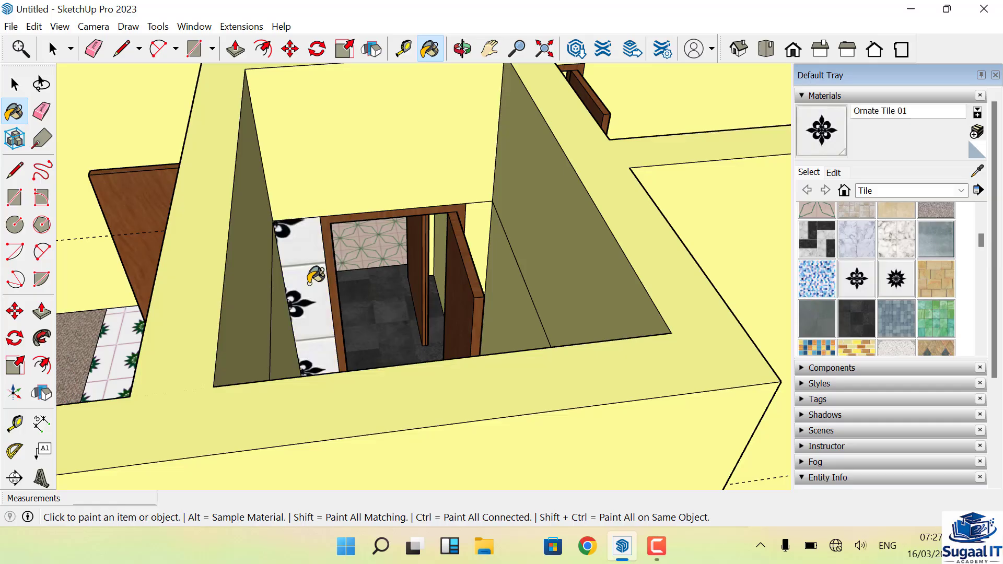
click(285, 337)
click(509, 288)
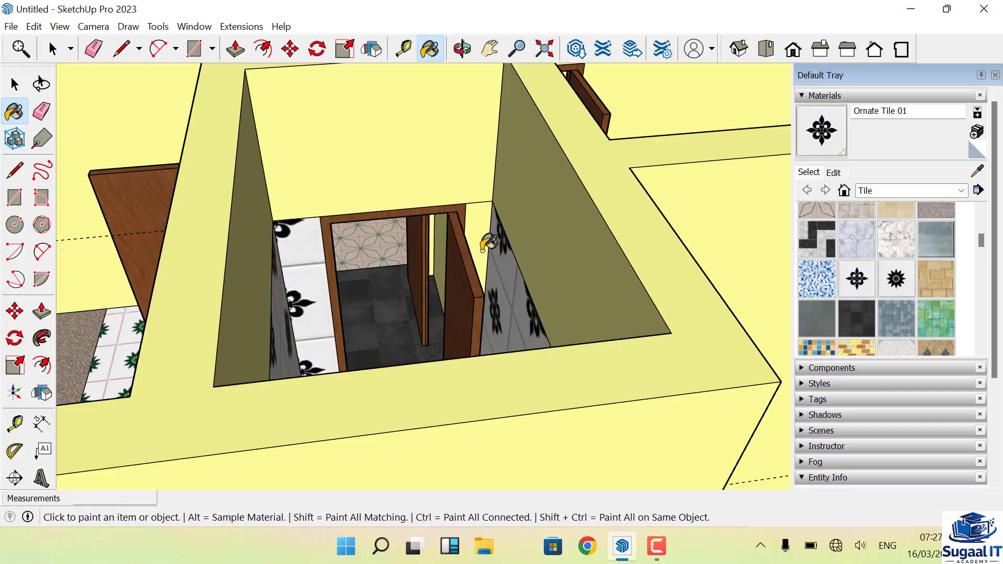
click(484, 263)
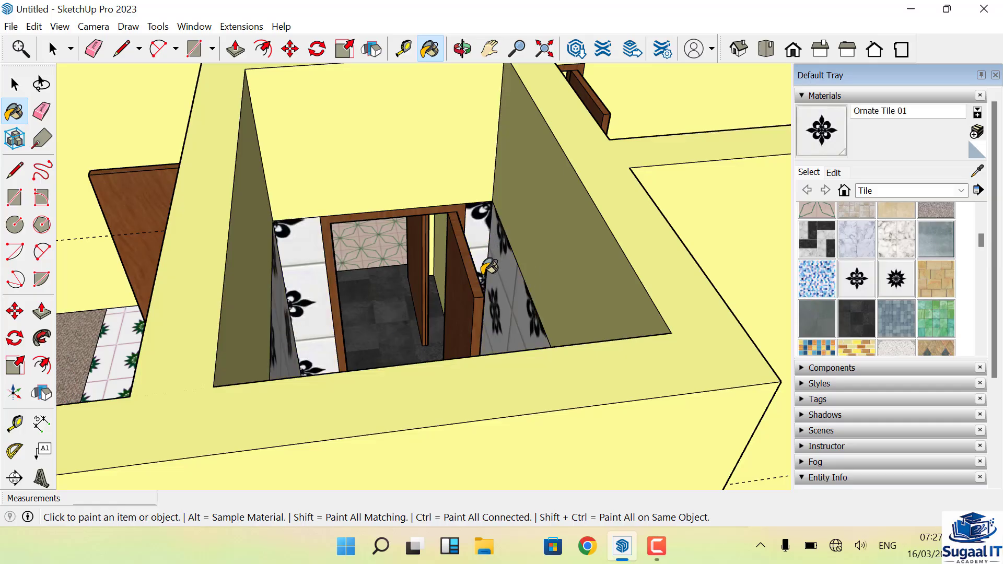
- Set the Ornate Tile 01 texture width to 0.4 m and paint the lower part of the wall opposite the door with it
click(833, 172)
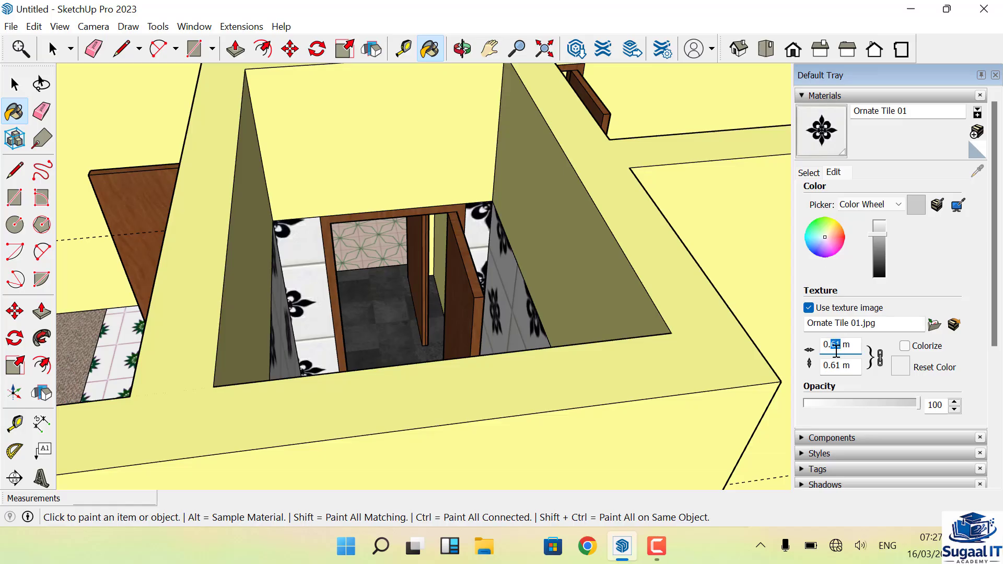
text(4)
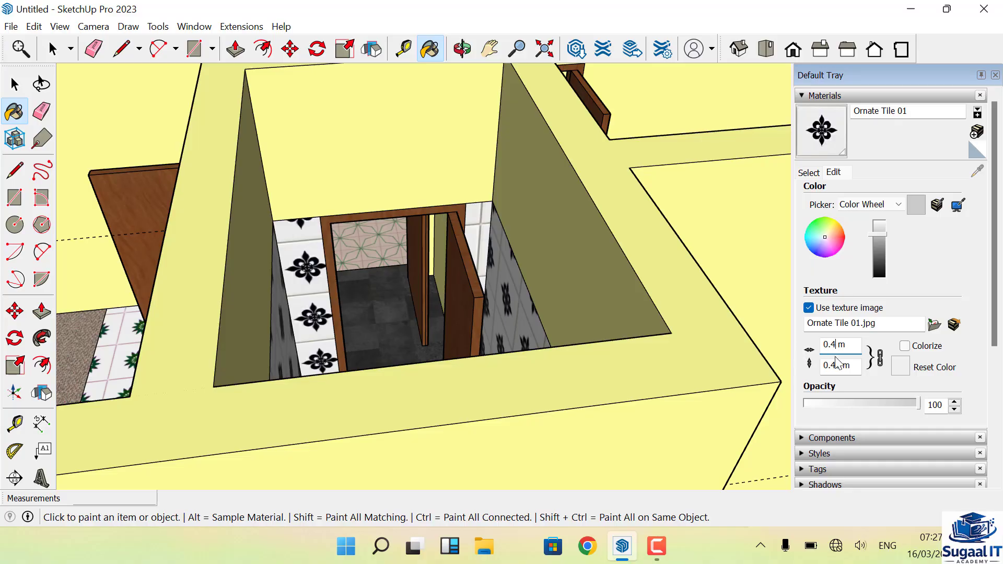
click(462, 49)
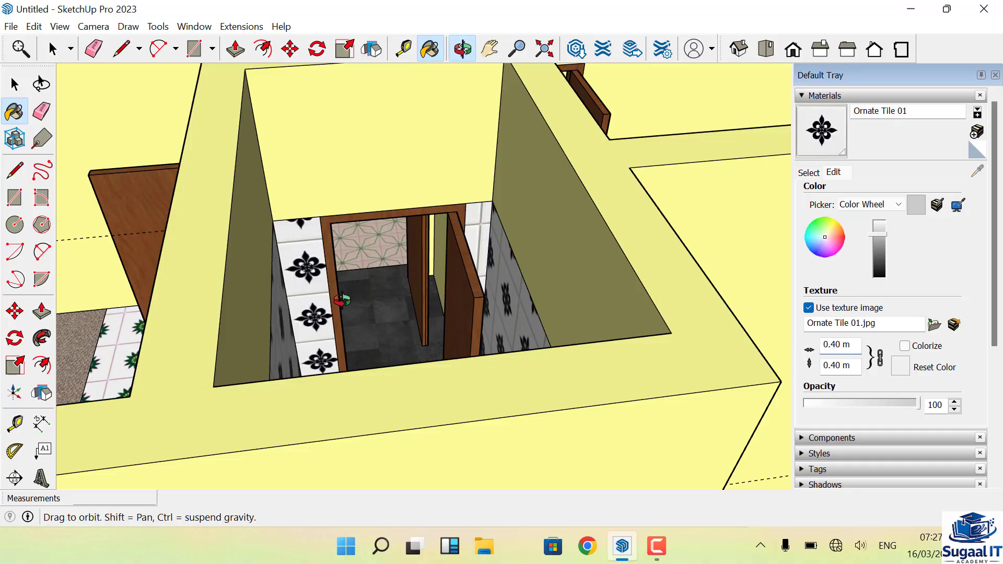
drag(601, 235, 688, 298)
scroll(459, 101, up, 5)
drag(390, 207, 351, 205)
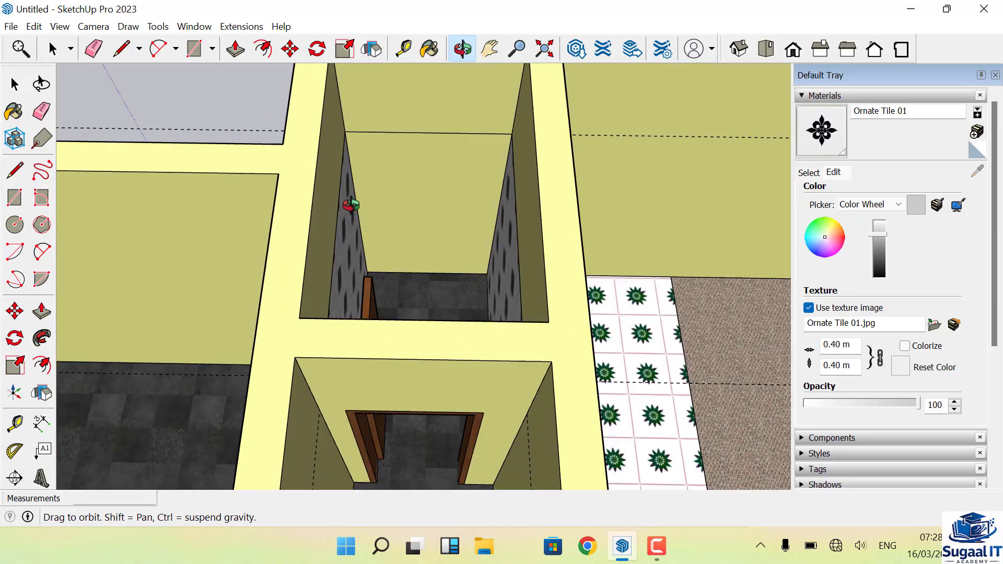
click(429, 49)
click(434, 224)
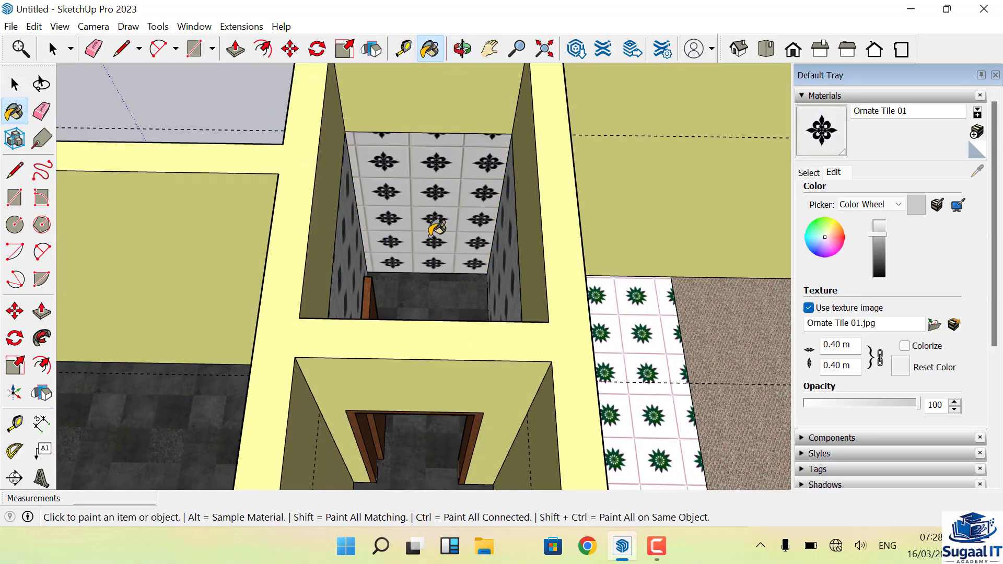
- Place a guide 2.15 m above the floor on the door wall of the other small dark-tiled room beside the patterned-tile hall
scroll(439, 232, down, 2)
click(462, 48)
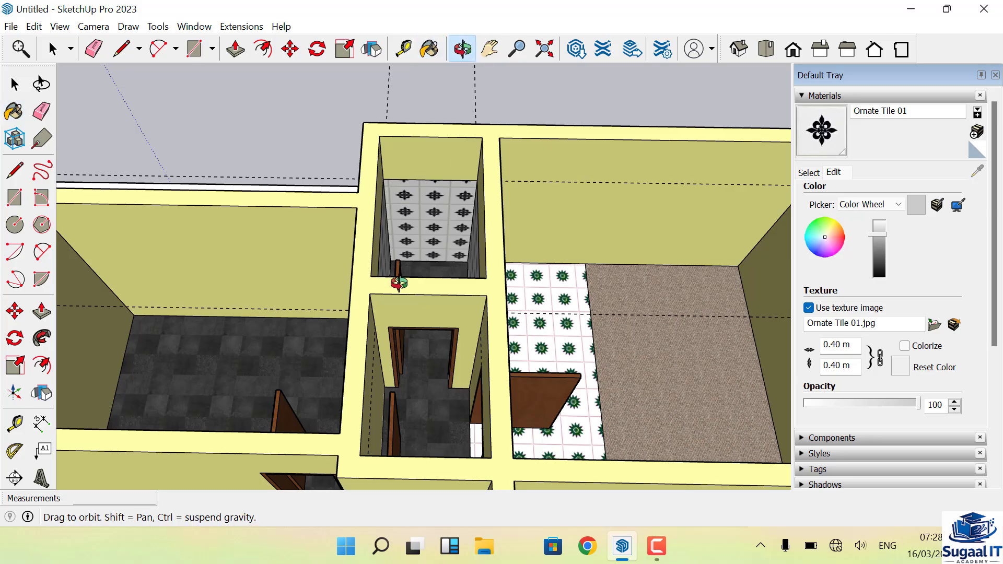
drag(398, 282, 304, 249)
scroll(304, 249, down, 6)
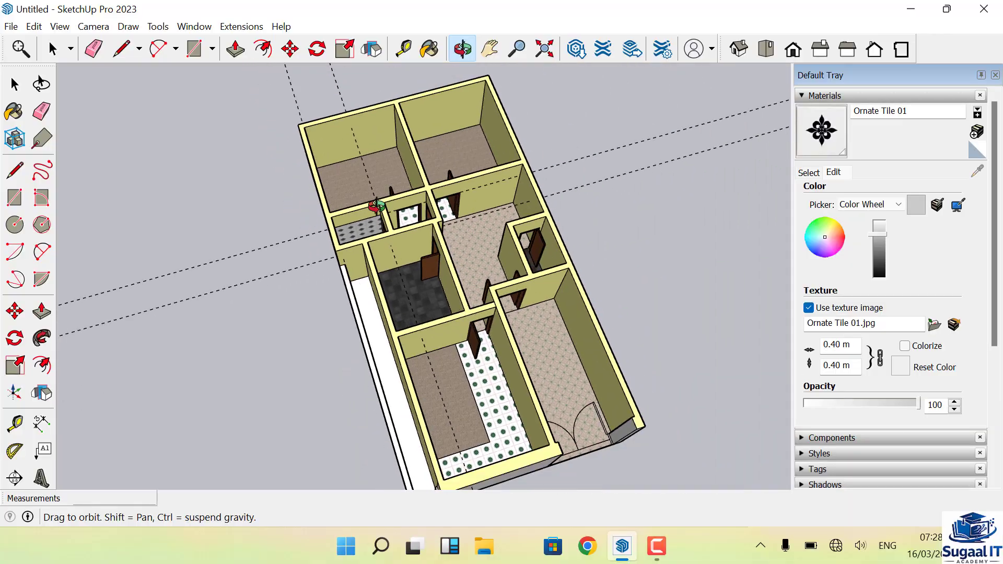
scroll(521, 263, up, 8)
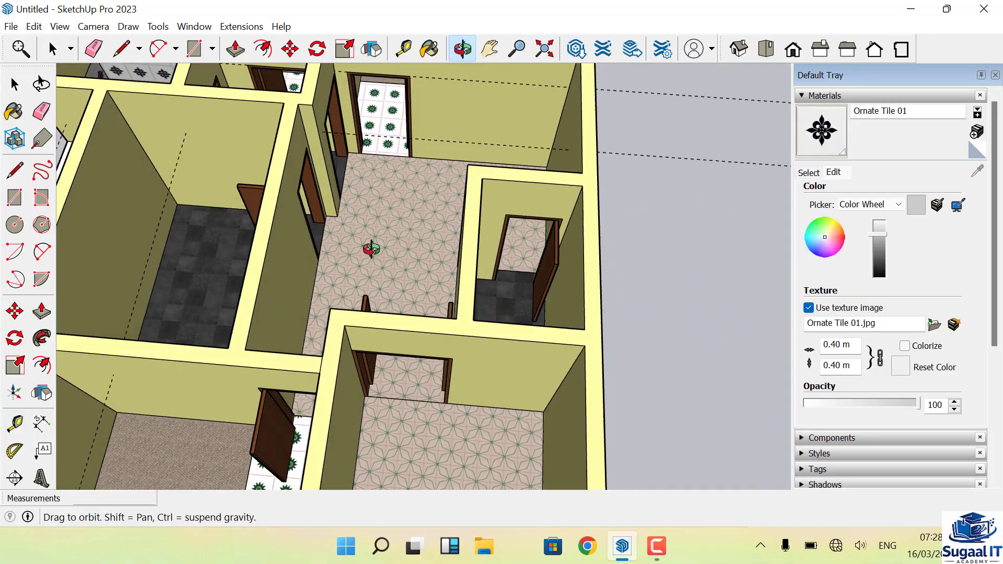
scroll(475, 347, up, 8)
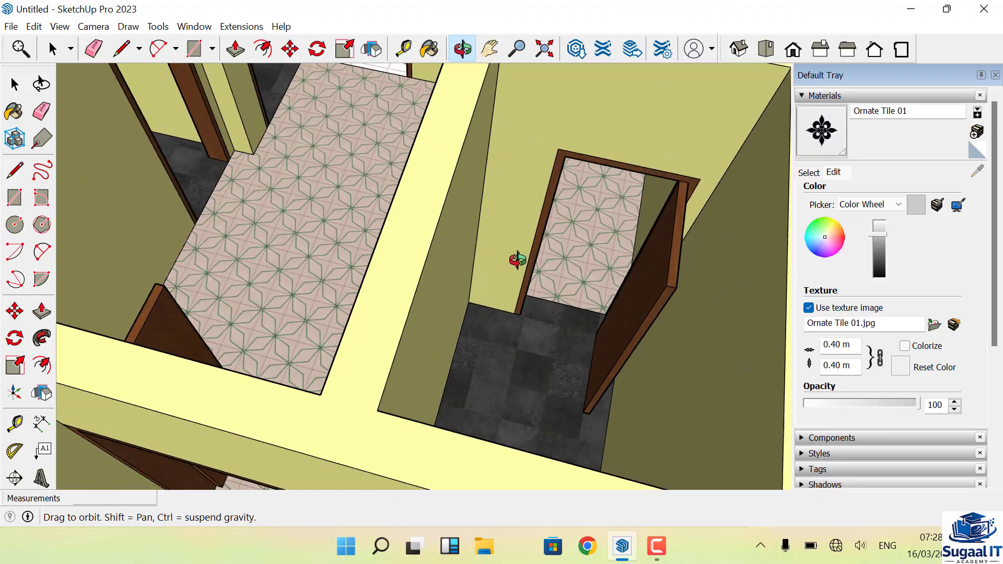
click(402, 48)
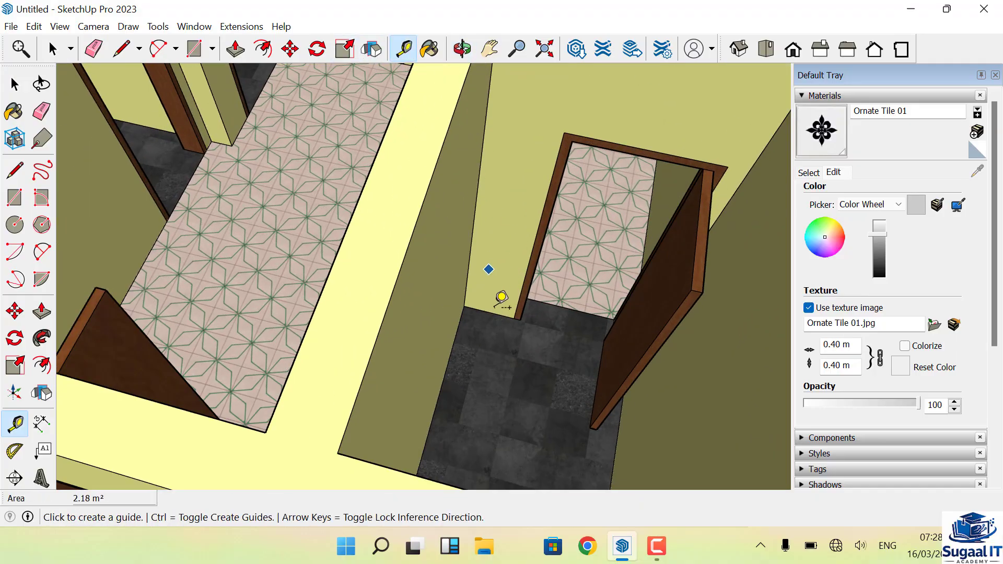
click(489, 311)
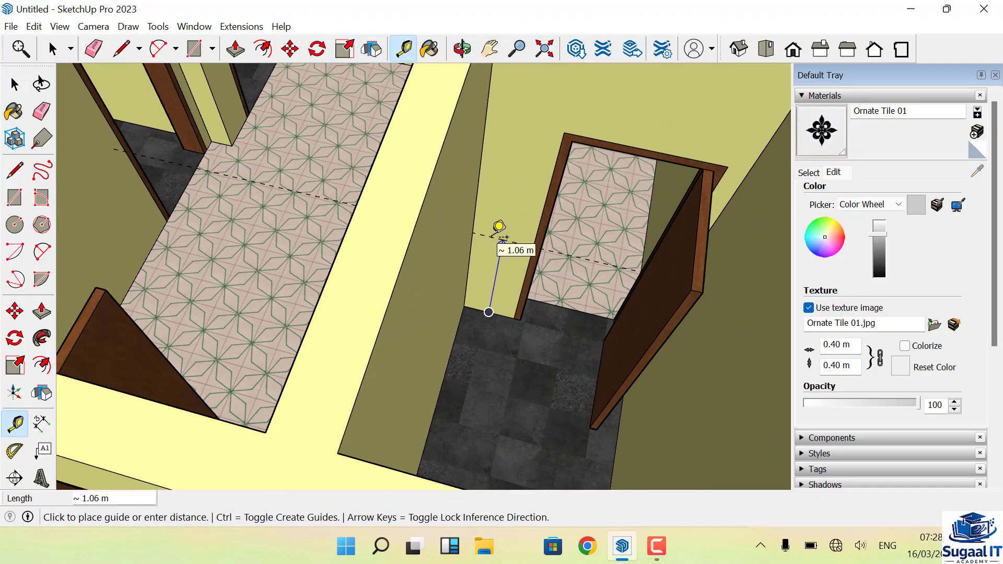
text(2.15)
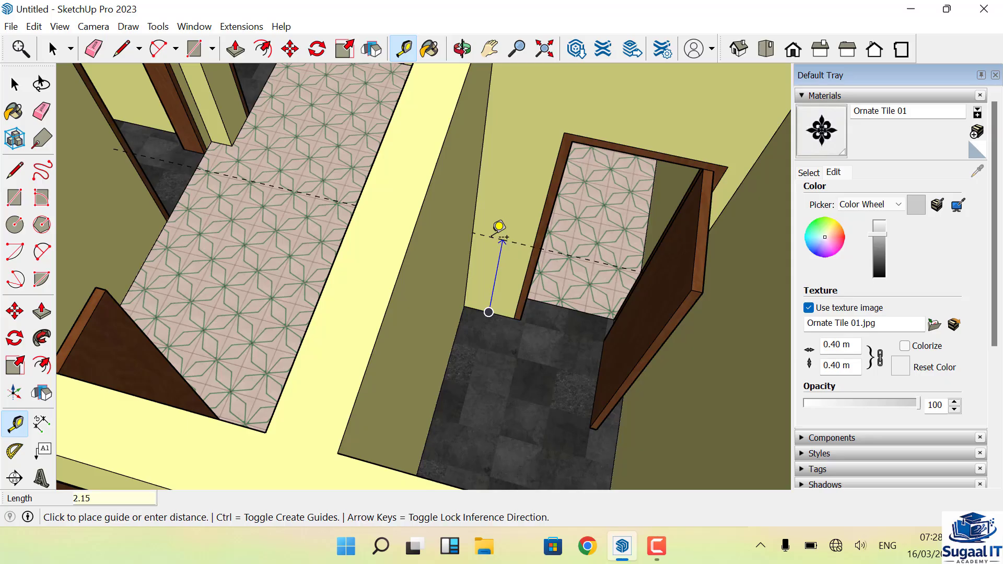
key(Return)
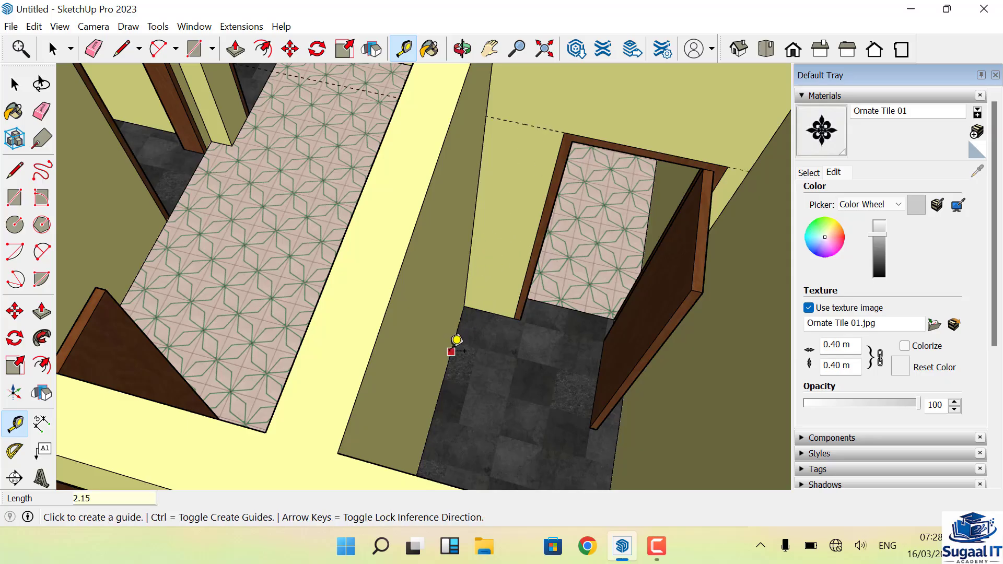
- Place guides 2.15 m above the floor on the two side walls adjoining this room's door wall
click(451, 350)
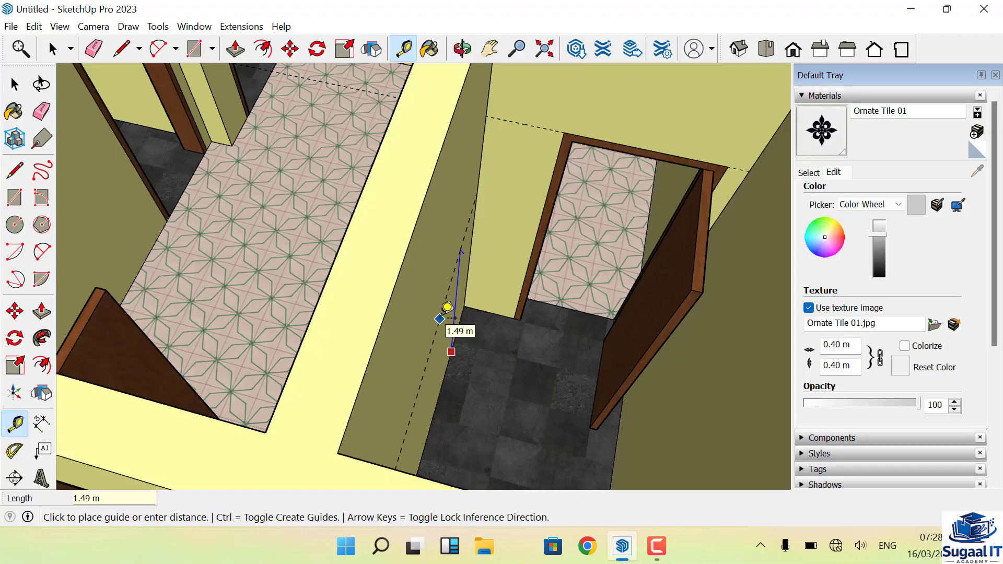
text(2.15)
key(Return)
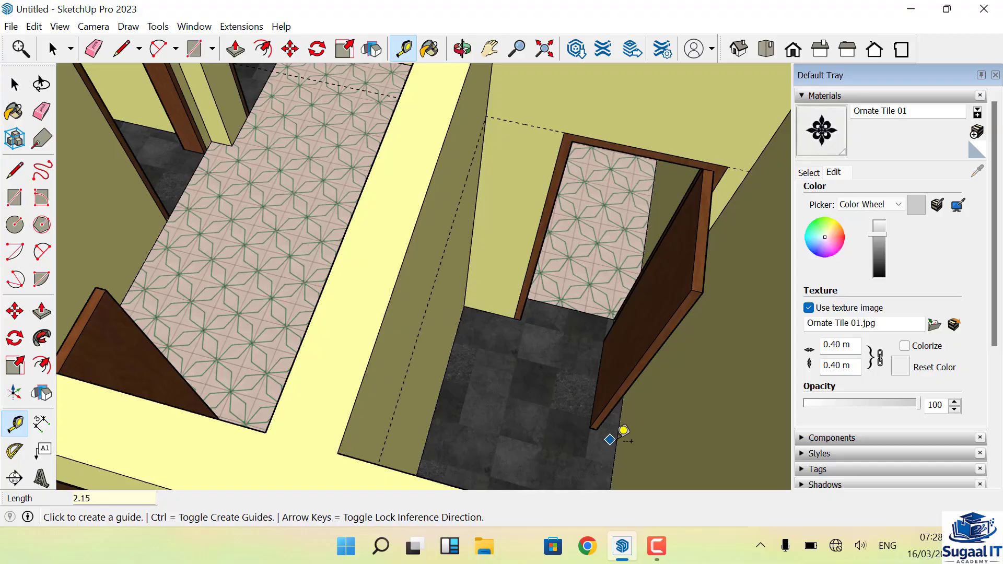
click(616, 441)
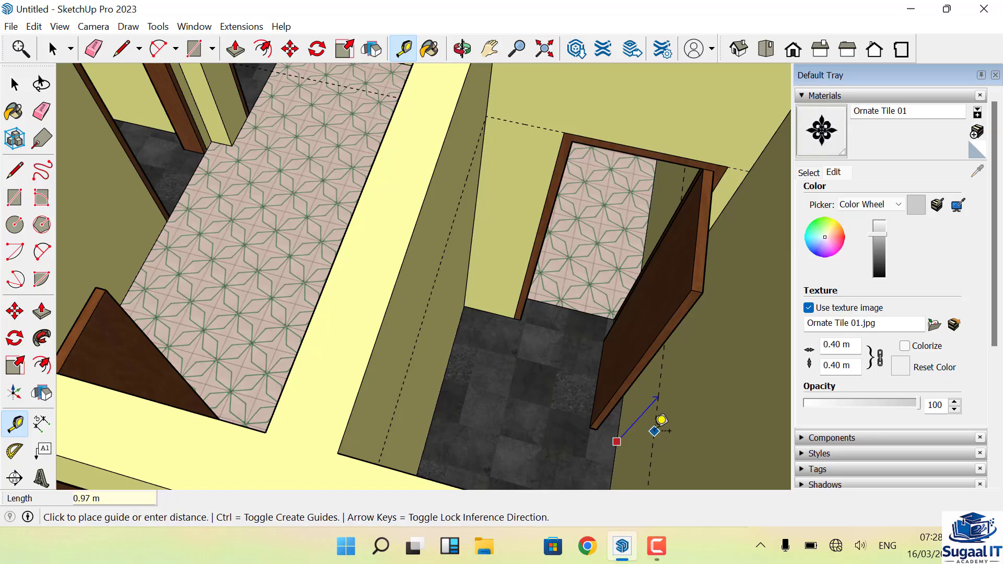
key(Return)
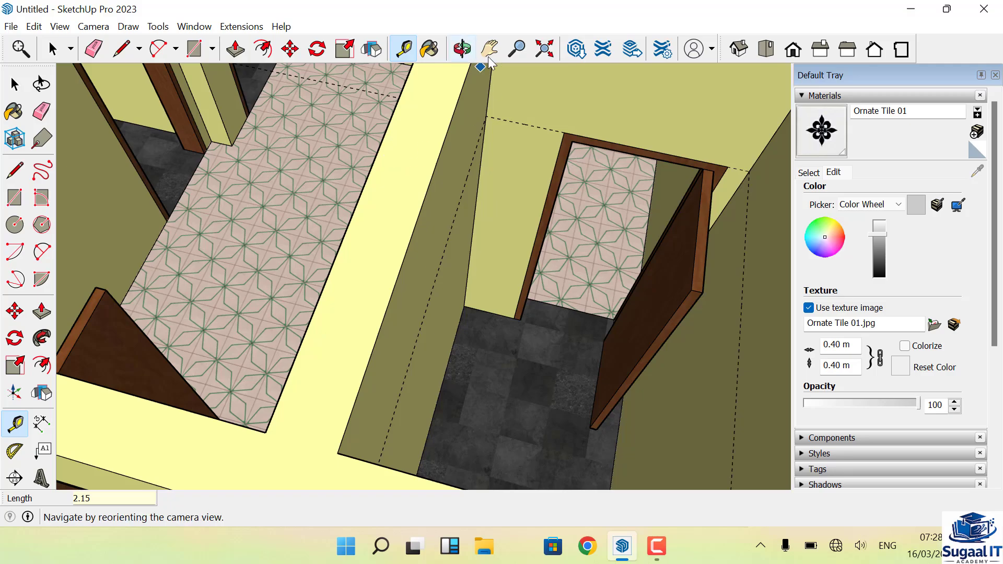
- Place a guide 2.15 m above the floor on the wall opposite this room's door
click(462, 48)
drag(481, 83, 358, 367)
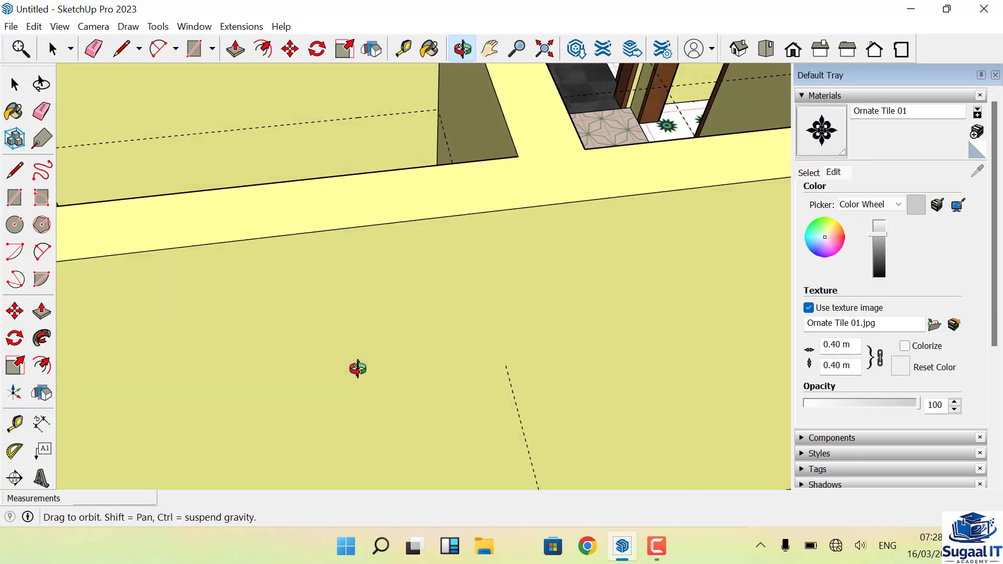
scroll(494, 397, down, 4)
drag(719, 271, 259, 357)
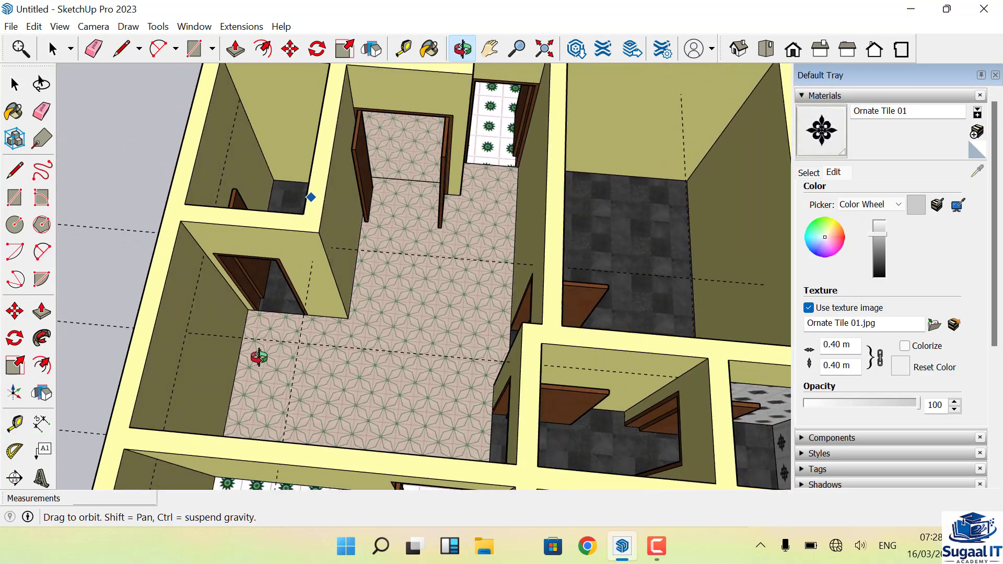
drag(319, 312, 445, 303)
scroll(199, 246, up, 6)
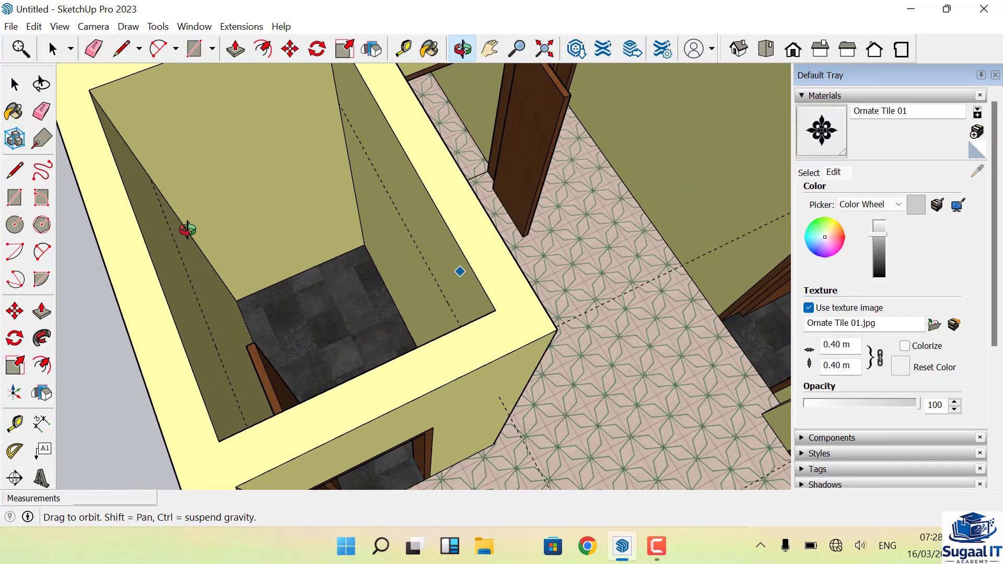
click(403, 49)
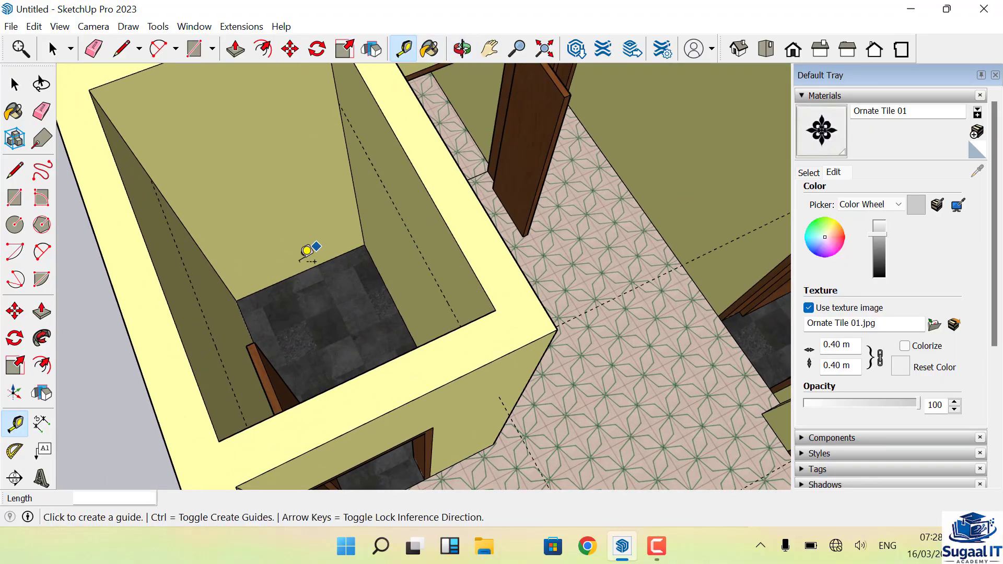
click(302, 271)
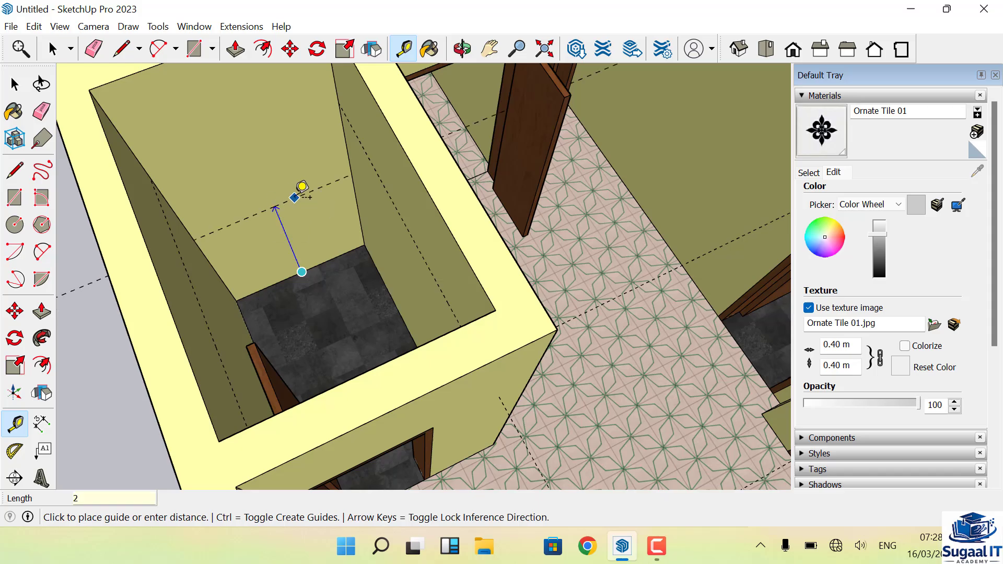
key(Return)
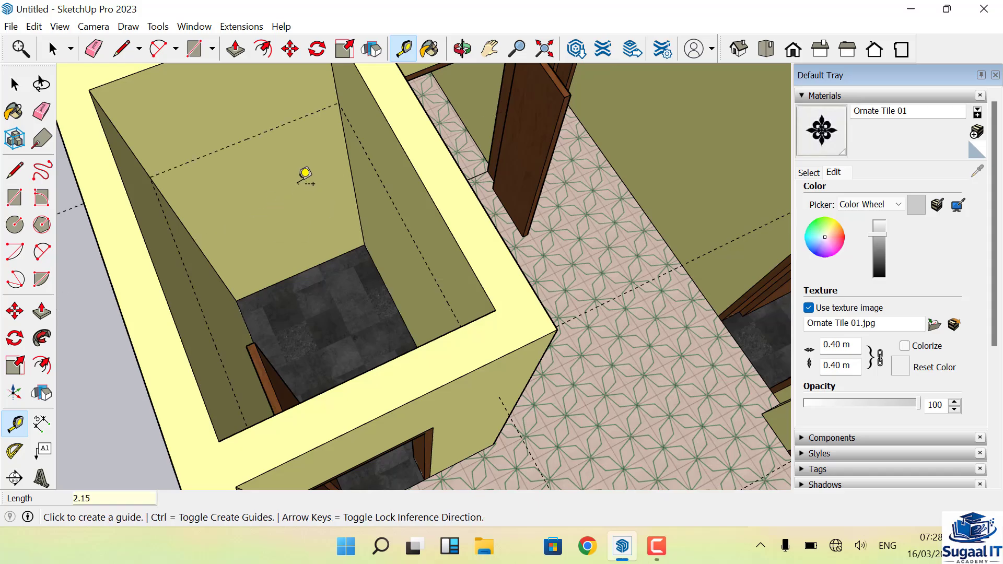
- Draw a 1.30 m line along the 2.15 m guide on the wall opposite this small room's door
click(121, 49)
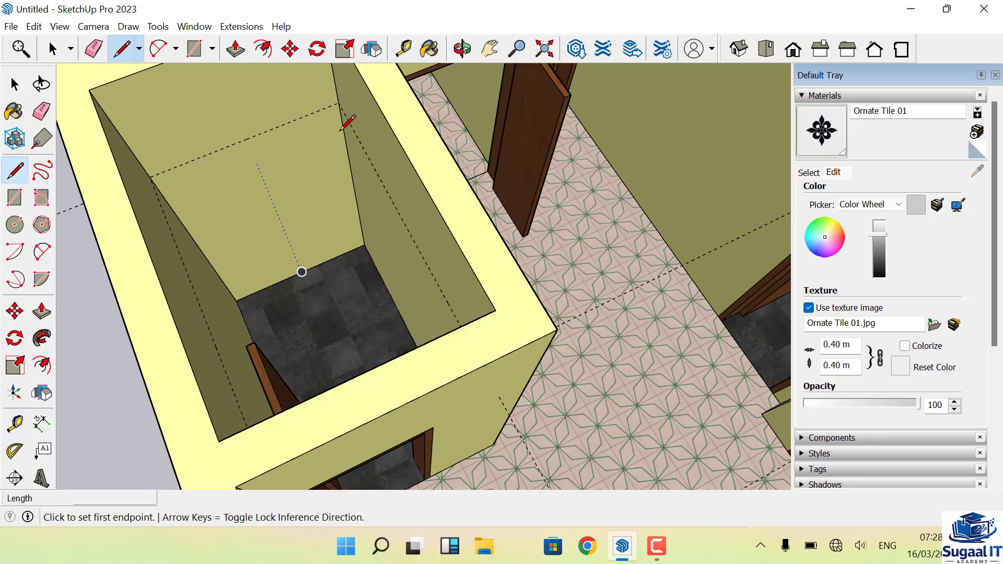
click(339, 103)
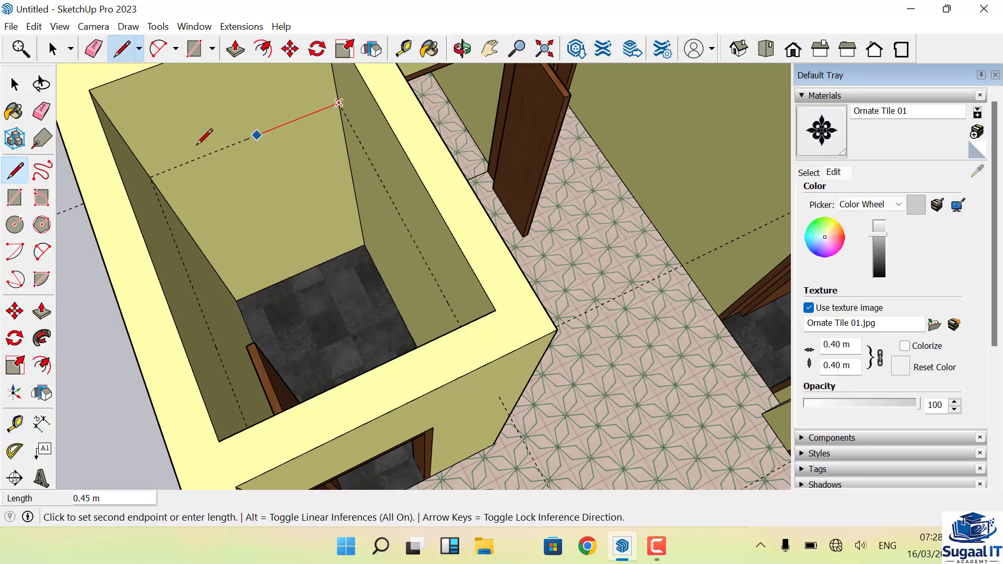
click(149, 176)
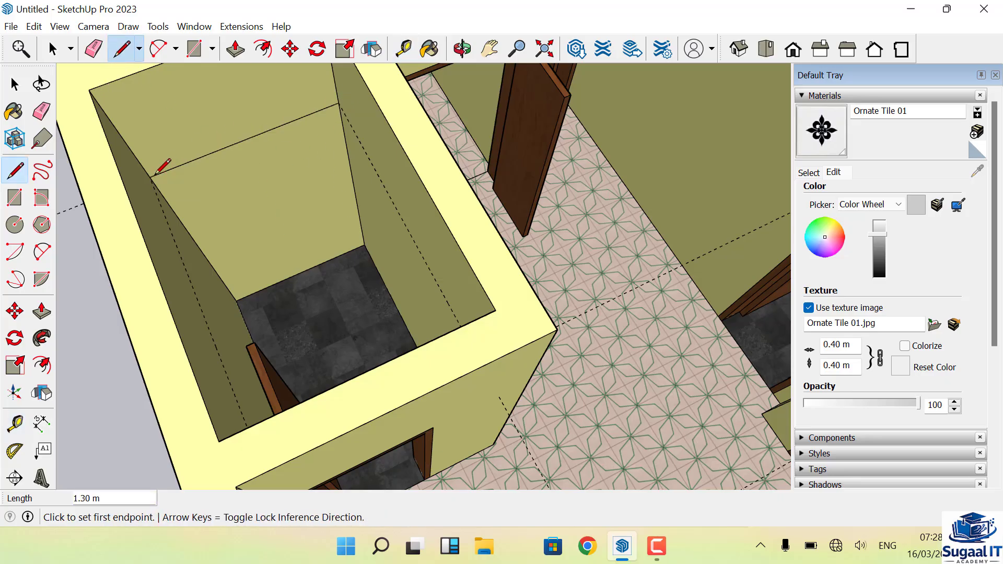
- Draw a 2.00 m line along the guide on the room's exterior side wall to split it
click(462, 50)
drag(378, 314, 257, 257)
scroll(257, 257, up, 5)
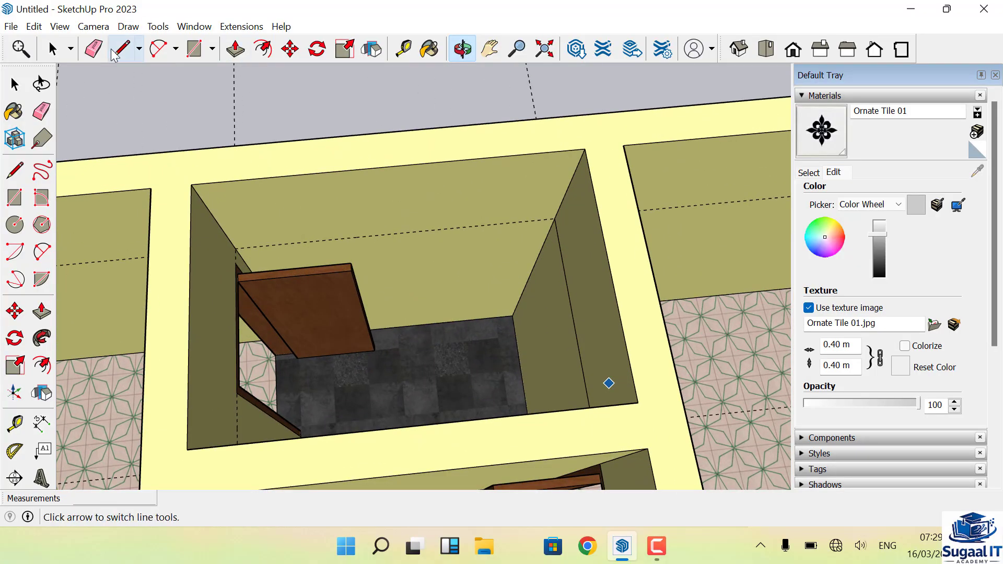
click(122, 49)
scroll(229, 250, up, 4)
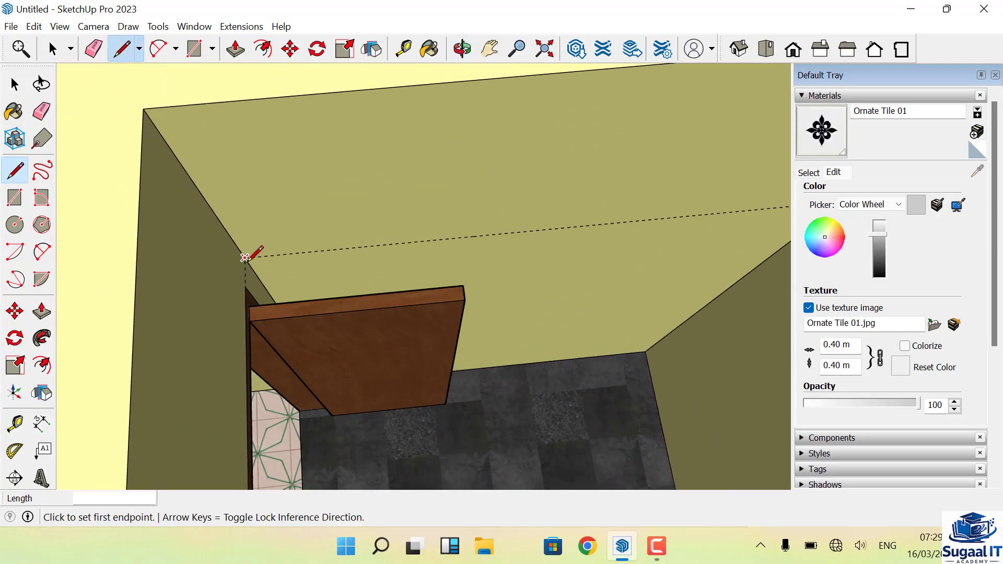
click(245, 258)
scroll(245, 257, down, 3)
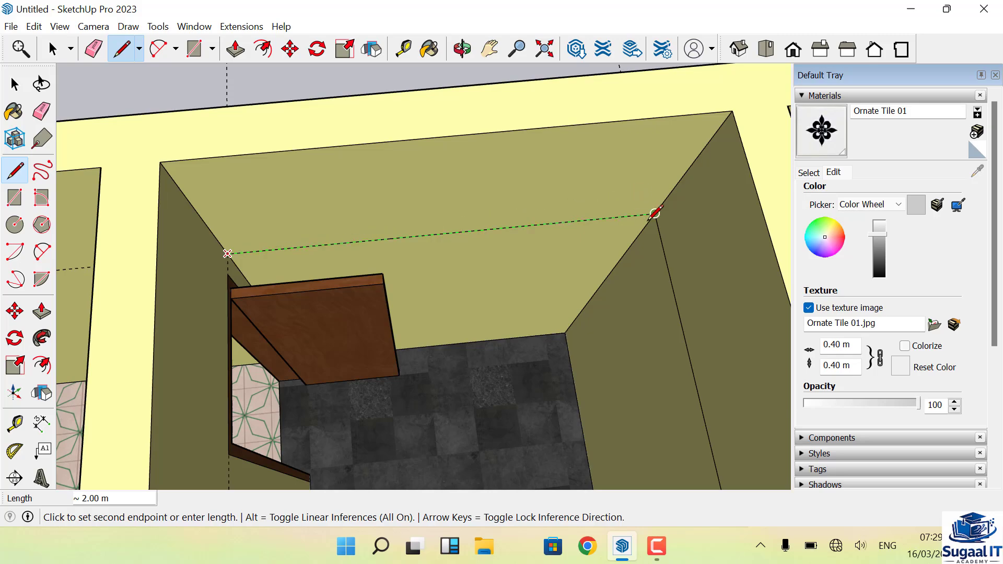
click(655, 214)
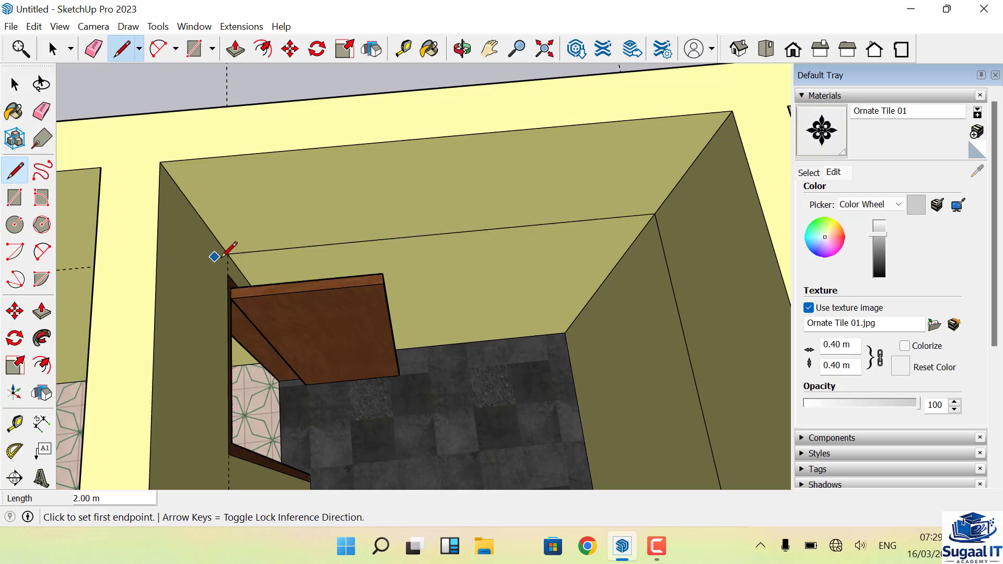
- Draw a 1.30 m line along the guide above the door to split the room's door wall
click(227, 253)
scroll(228, 241, down, 4)
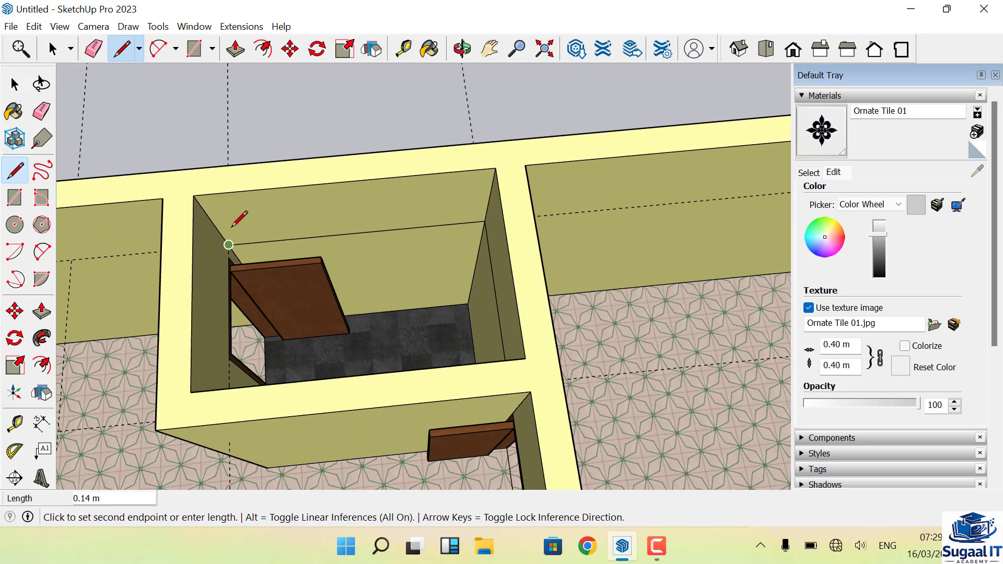
scroll(235, 313, up, 2)
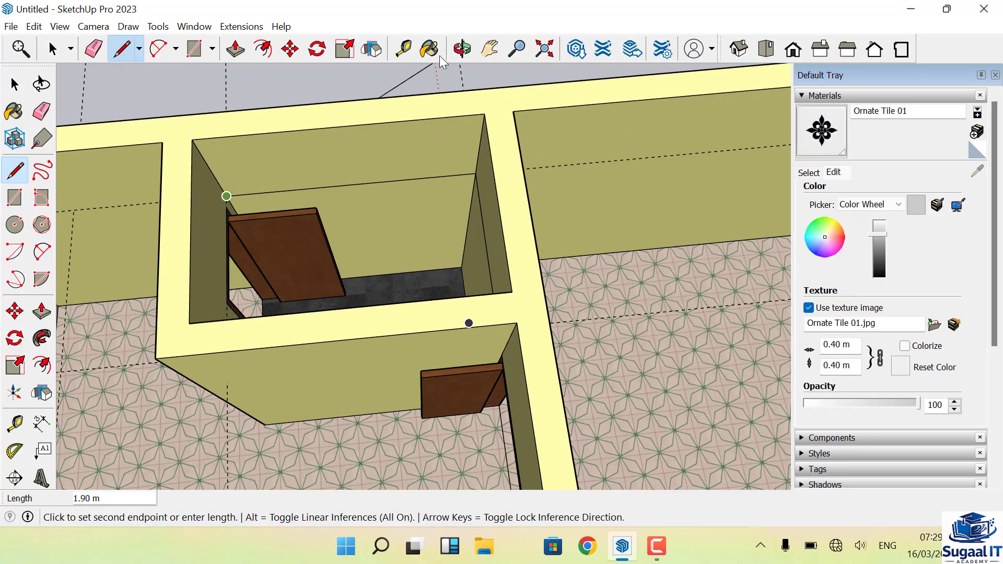
click(462, 49)
drag(470, 298, 123, 327)
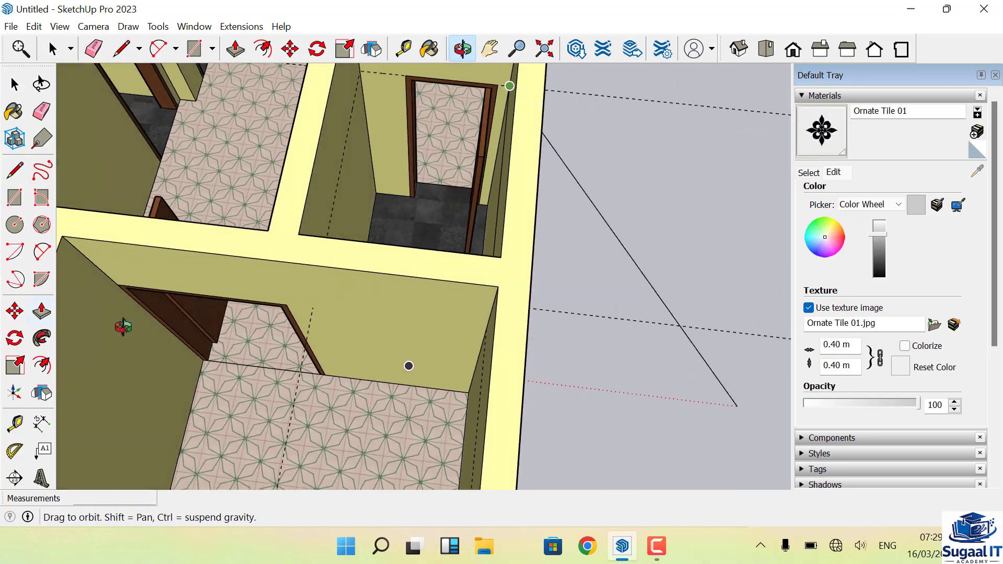
scroll(221, 369, down, 2)
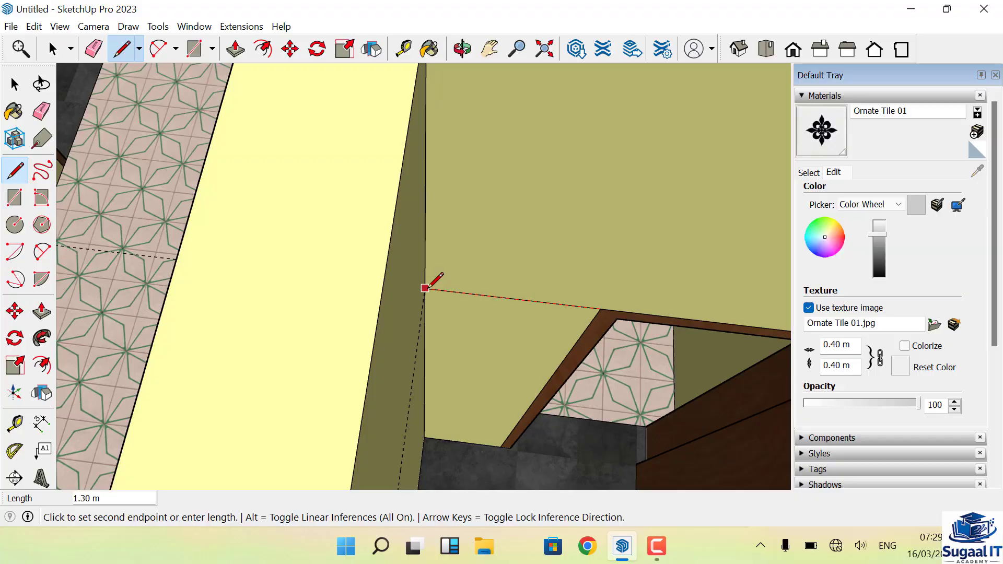
click(425, 288)
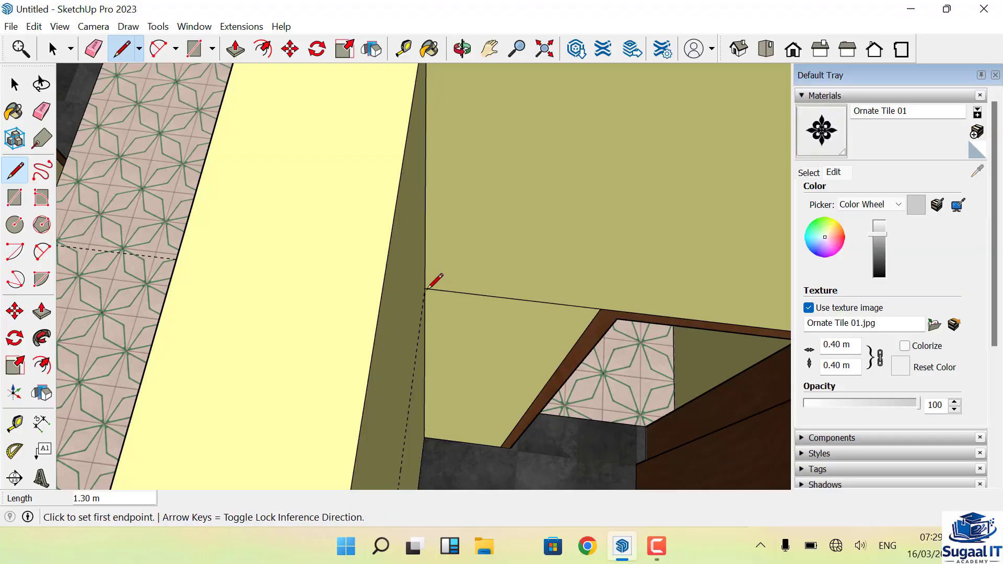
- Draw a 2.00 m line along the guide on the hall-side wall and delete the horizontal face covering the room
click(462, 48)
drag(486, 447, 276, 216)
scroll(277, 216, up, 2)
drag(398, 291, 427, 282)
scroll(248, 206, up, 3)
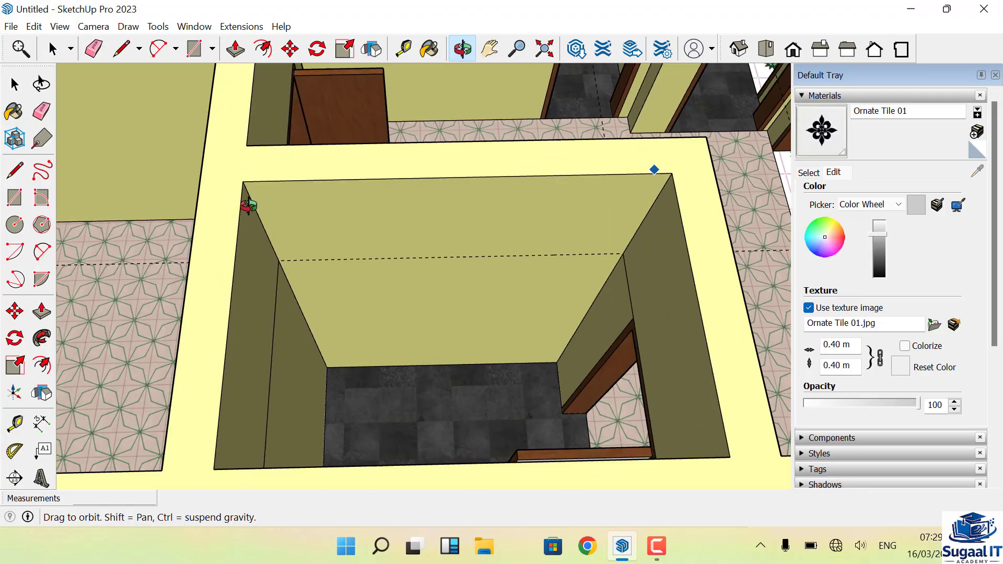
key(l)
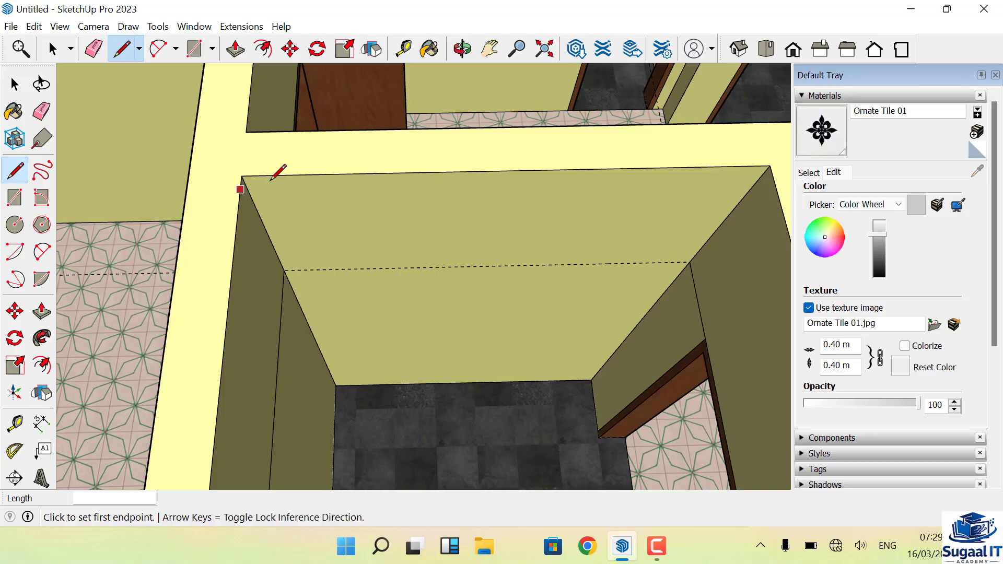
click(284, 270)
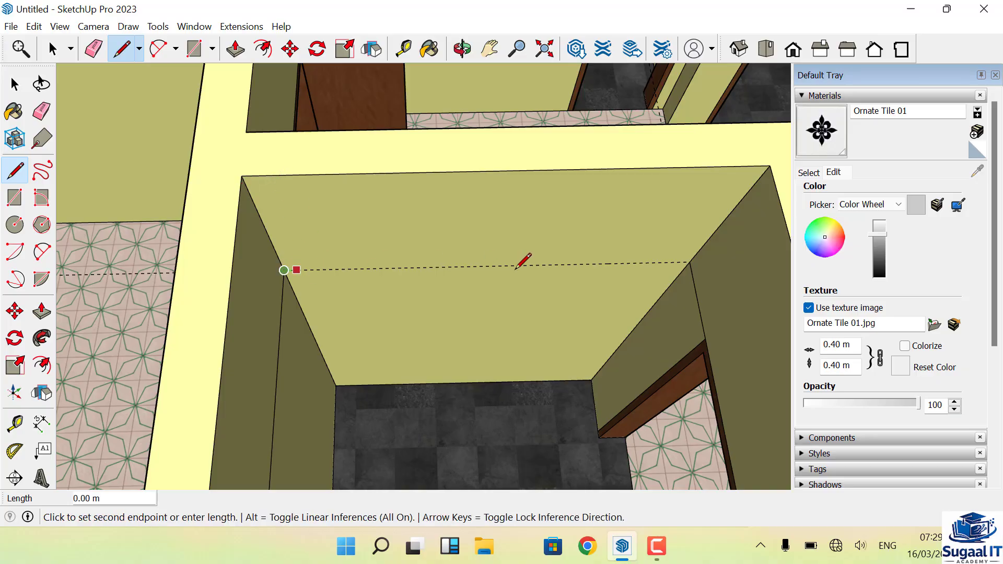
click(690, 261)
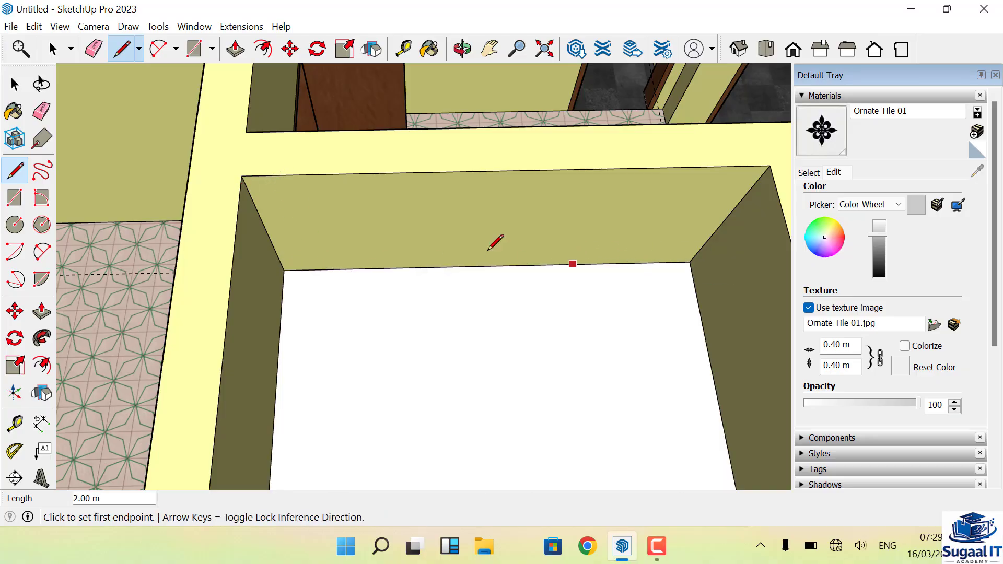
click(52, 48)
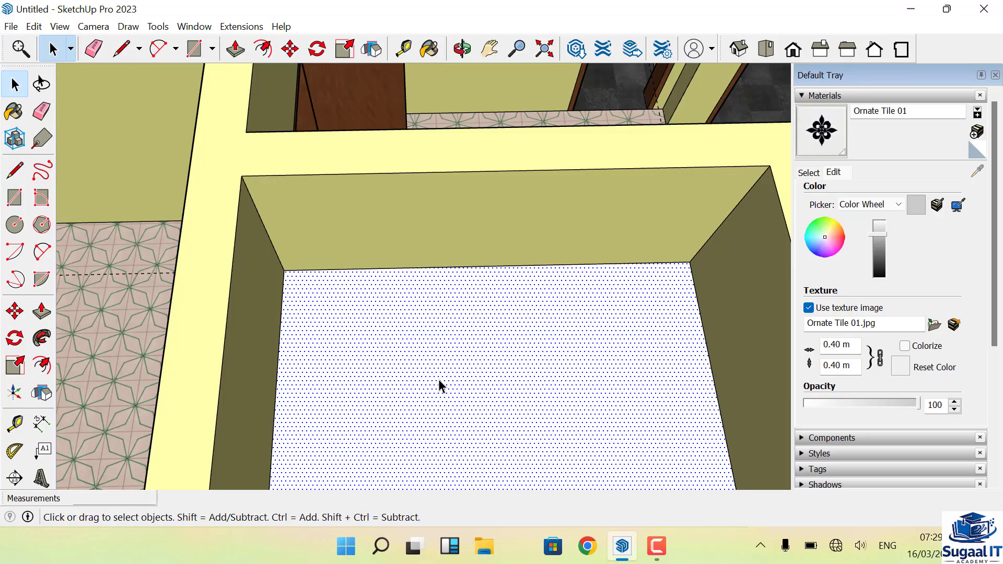
key(Delete)
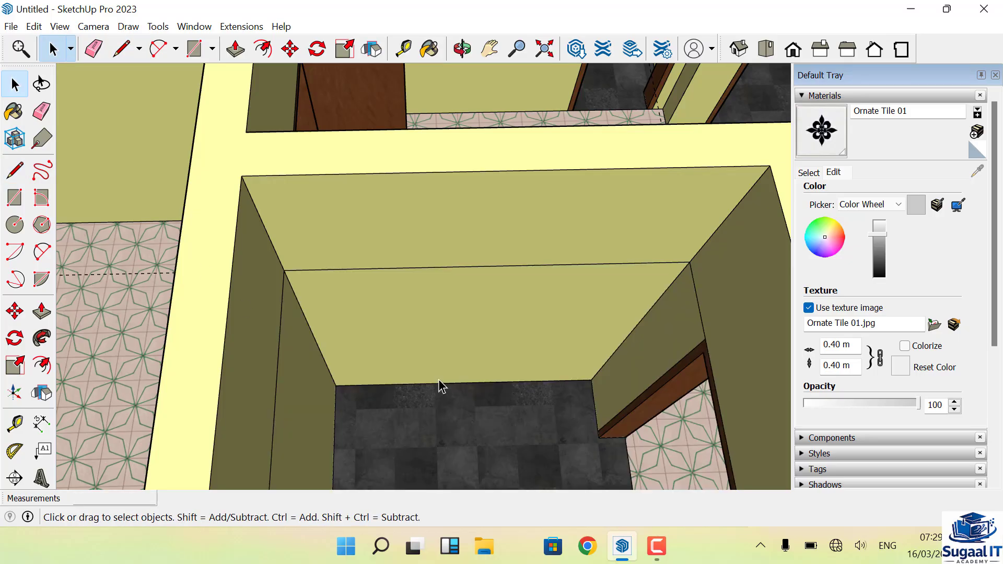
- Paint the lower parts of the hall-side wall, the wall opposite the door and the door wall with Ornate Tile 01
click(429, 48)
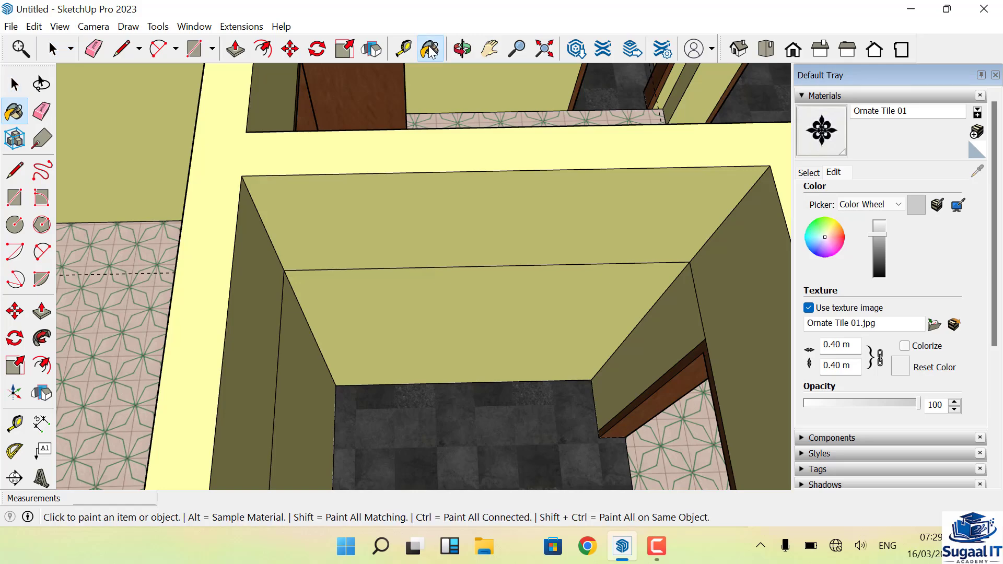
click(526, 301)
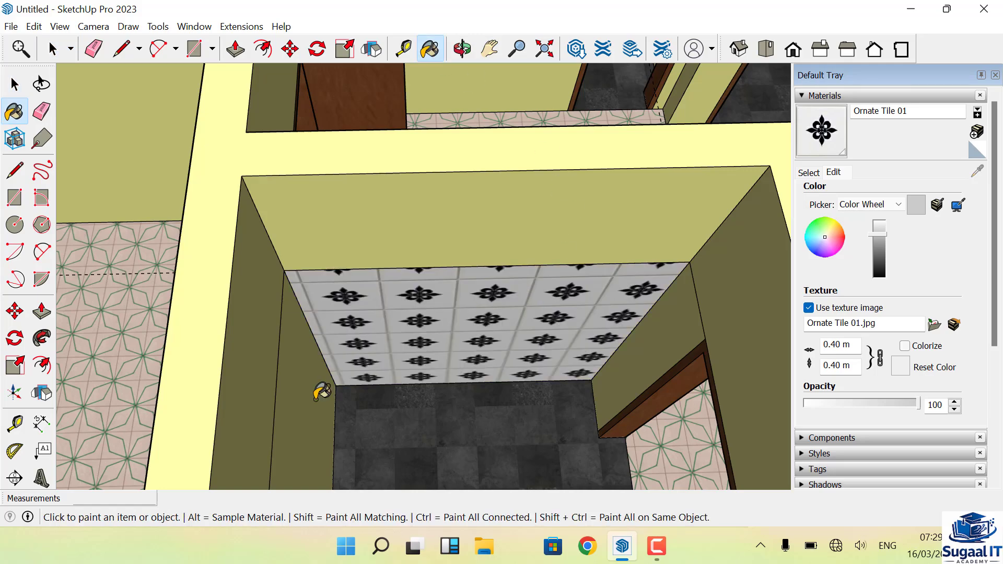
click(306, 422)
click(662, 340)
scroll(532, 223, down, 3)
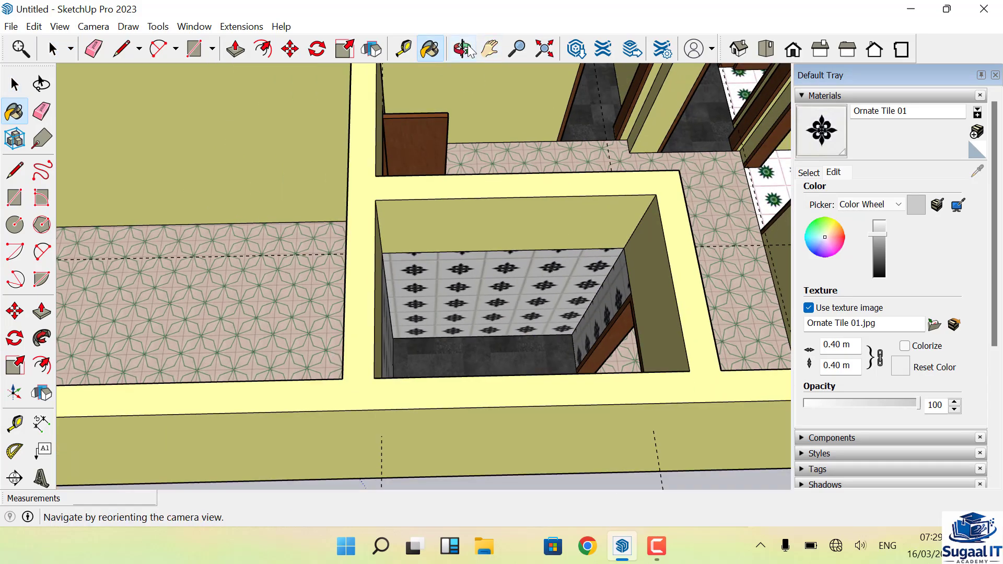
- Paint the lower part of the room's exterior side wall with Ornate Tile 01
click(462, 48)
mouse_move(371, 358)
mouse_down()
mouse_move(558, 357)
mouse_move(620, 405)
mouse_move(629, 375)
mouse_move(566, 248)
mouse_move(574, 387)
mouse_move(422, 76)
mouse_up()
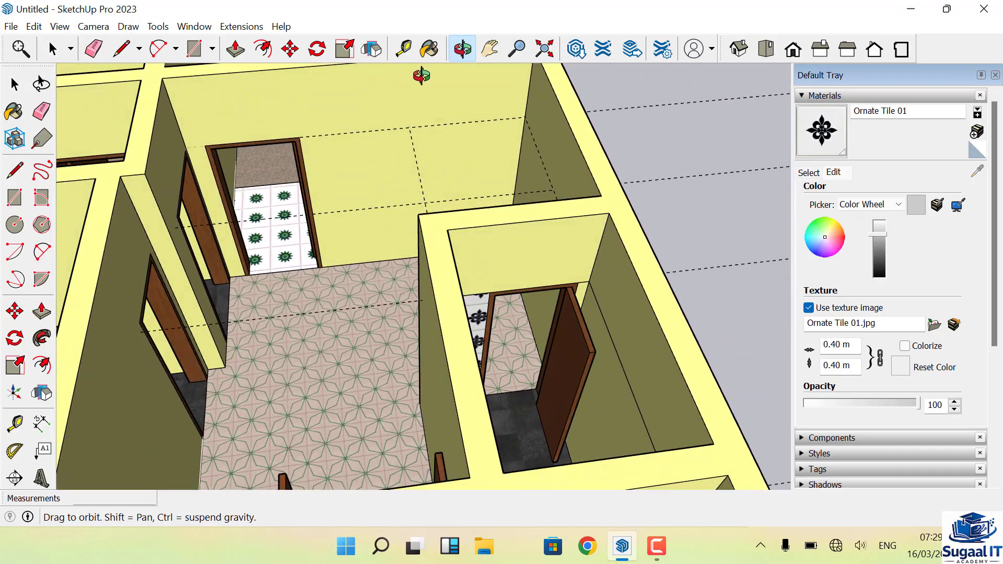
click(428, 50)
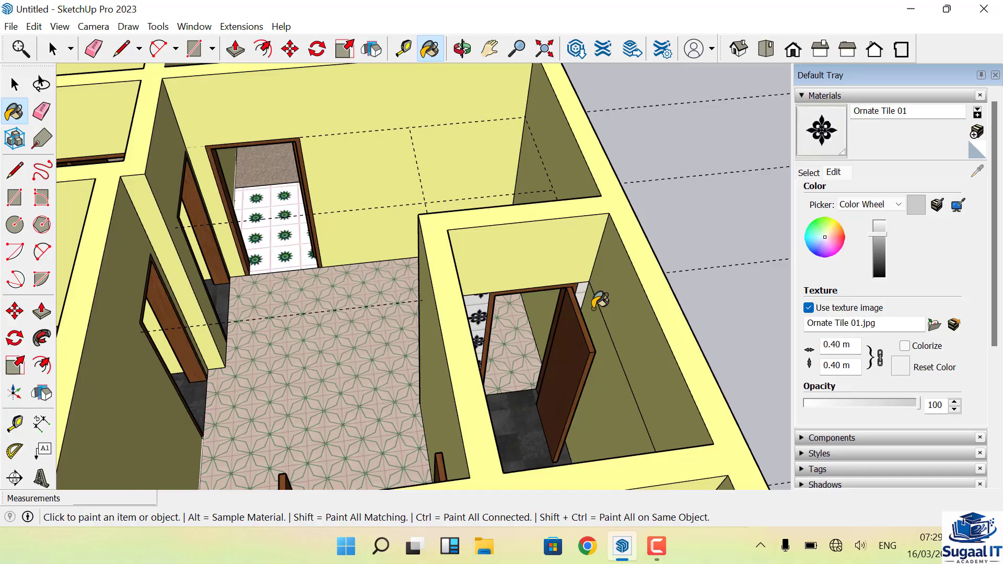
scroll(530, 327, down, 3)
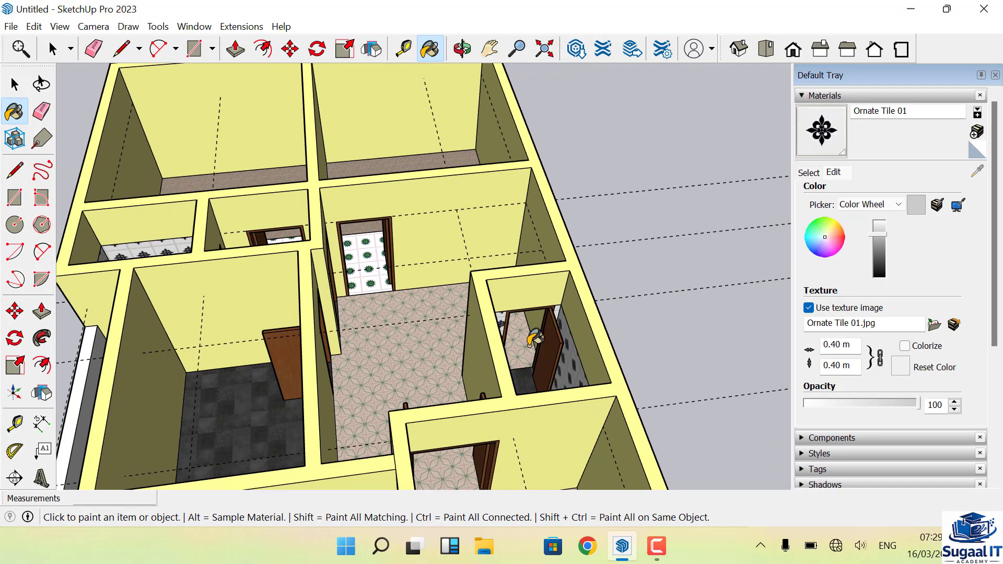
- Examine the tiled small rooms and the rest of the house's rooms from several angles
scroll(554, 285, down, 4)
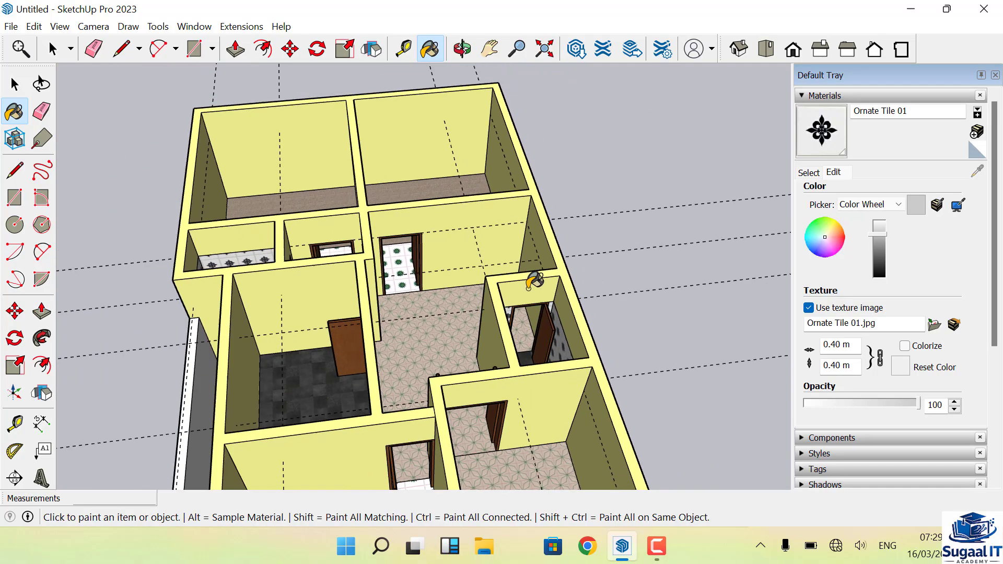
click(462, 49)
drag(443, 307, 344, 332)
scroll(347, 333, up, 1)
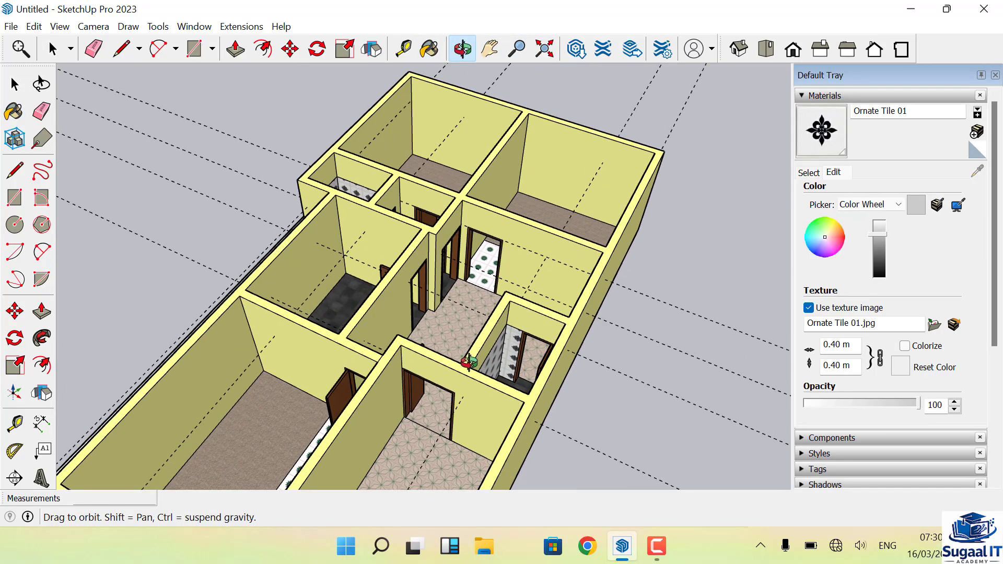
drag(469, 362, 99, 359)
scroll(403, 362, up, 2)
drag(403, 364, 89, 447)
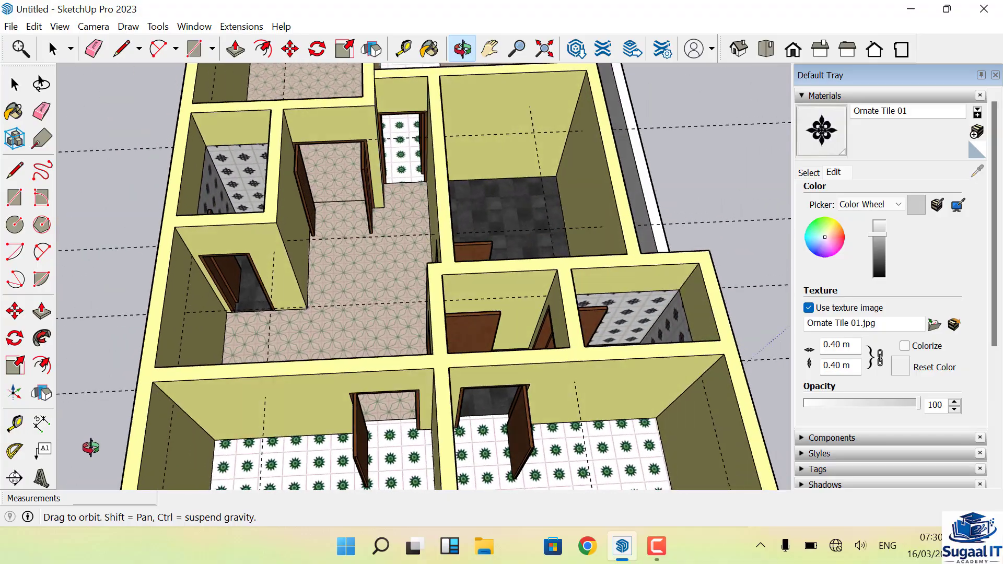
scroll(227, 328, up, 2)
scroll(276, 279, down, 1)
scroll(276, 280, down, 3)
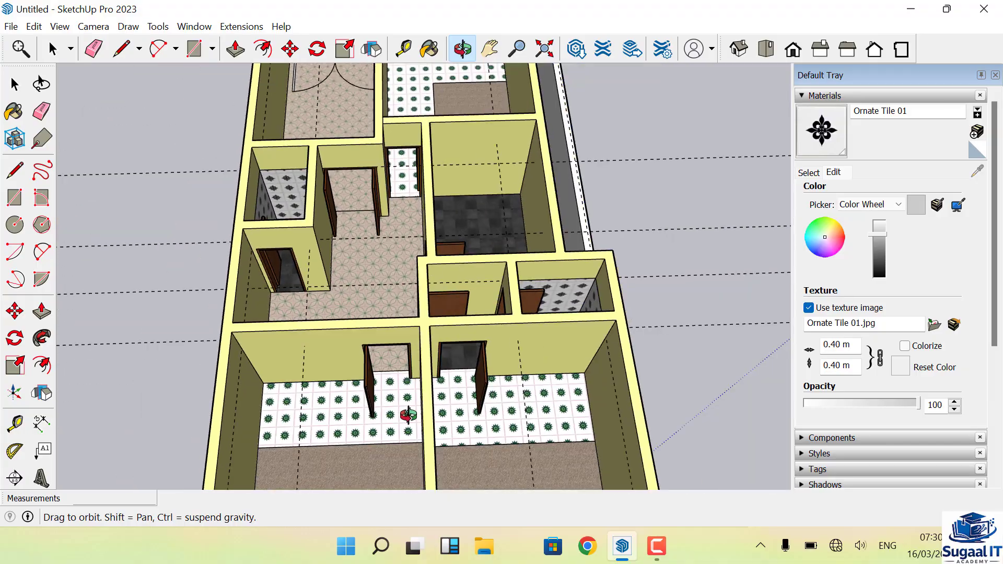
drag(407, 416, 367, 326)
scroll(367, 327, down, 3)
drag(497, 355, 284, 381)
scroll(386, 334, up, 2)
drag(509, 350, 206, 391)
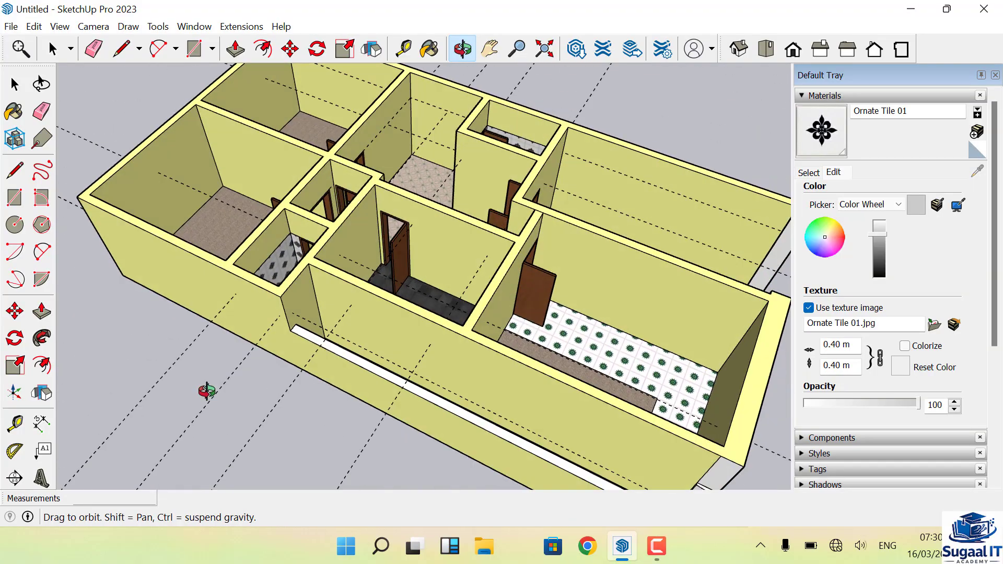